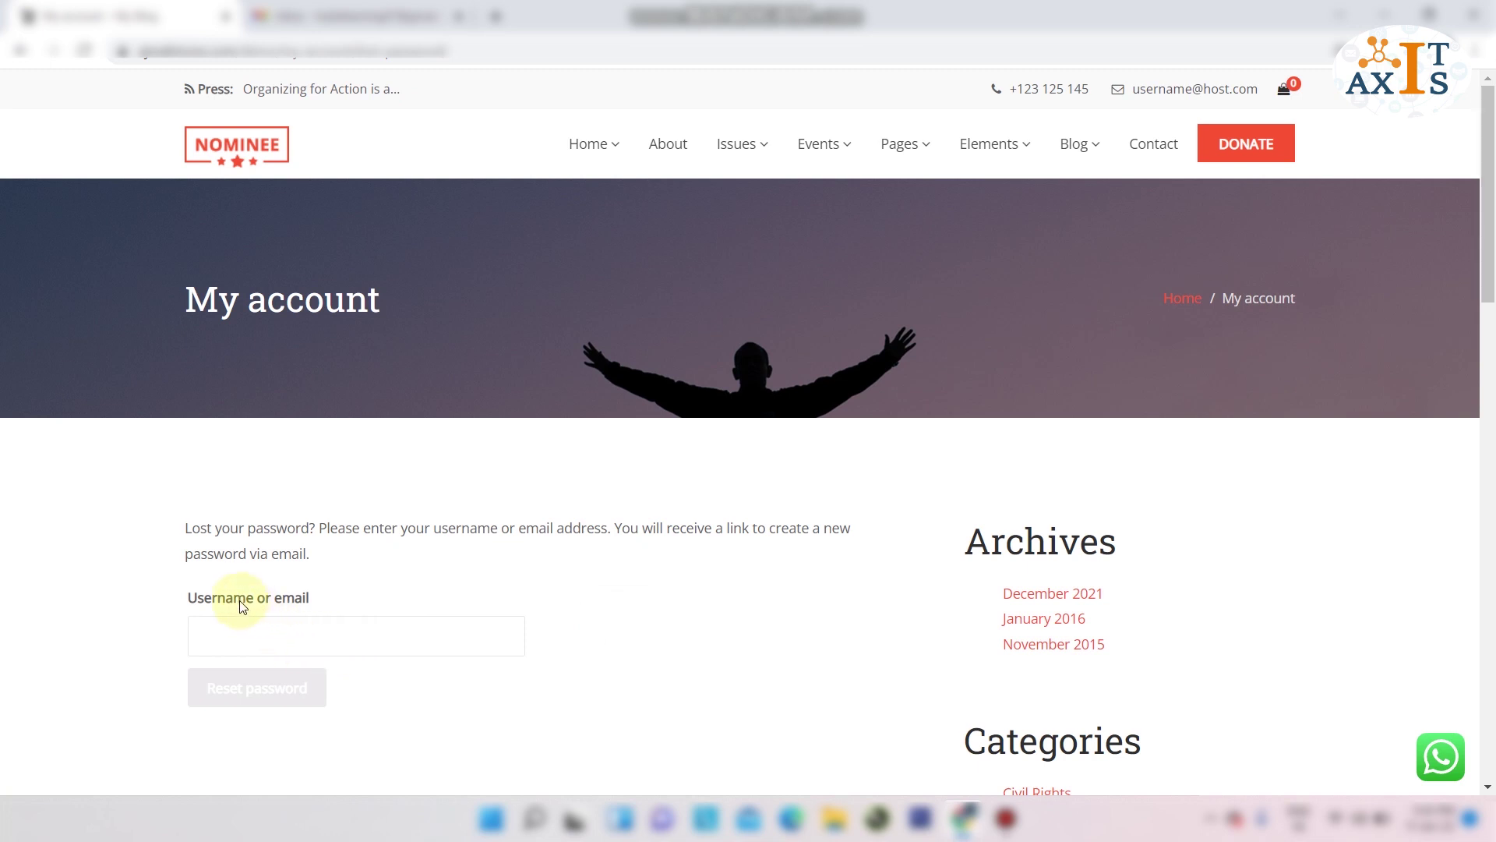
Fill in the account's email address in Username or email using the autofill suggestion.
click(286, 634)
text(hub)
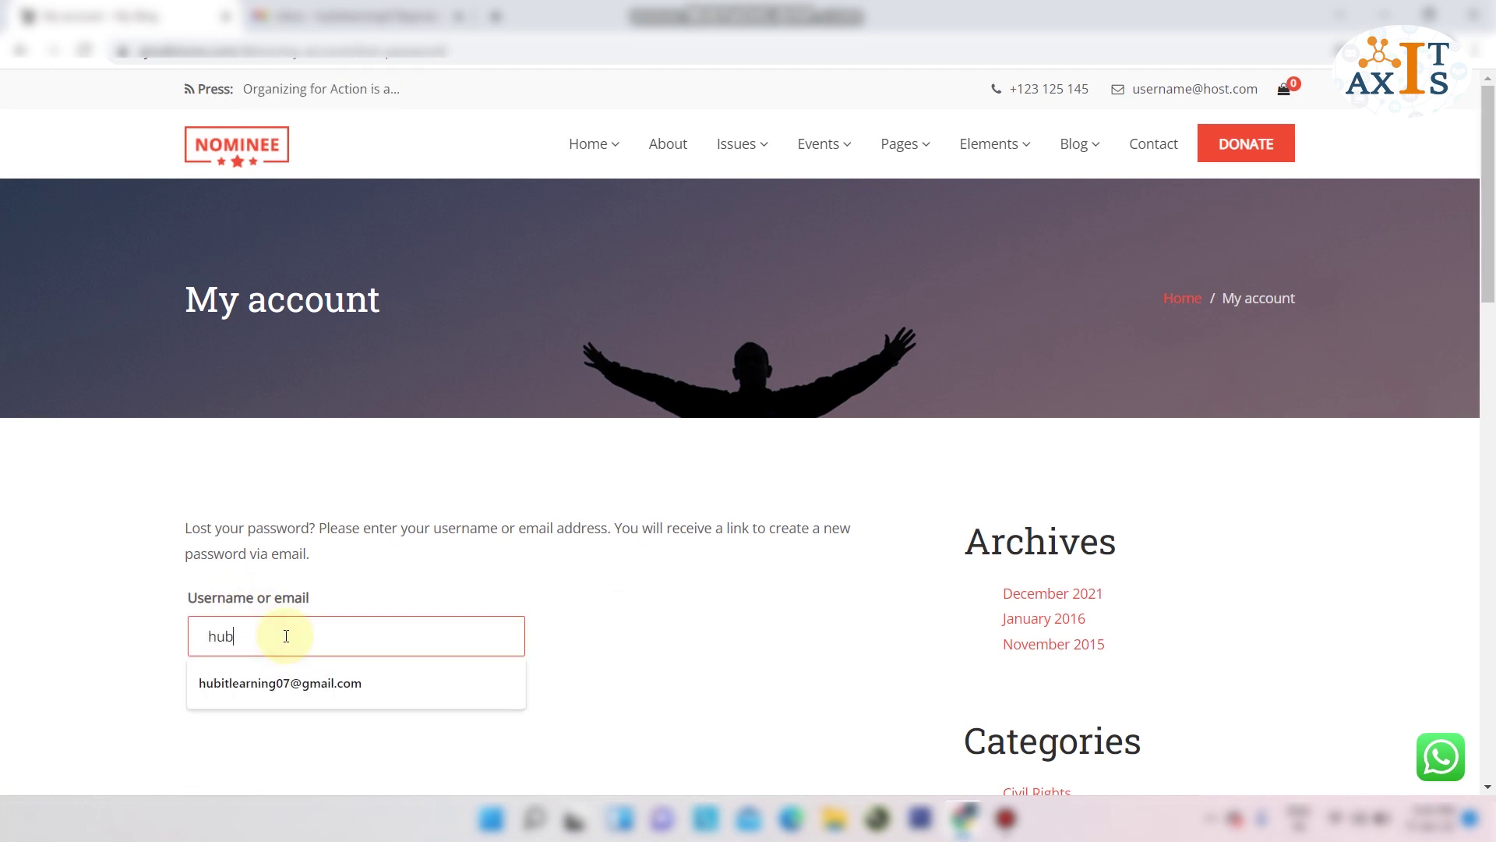
key(Down)
key(Return)
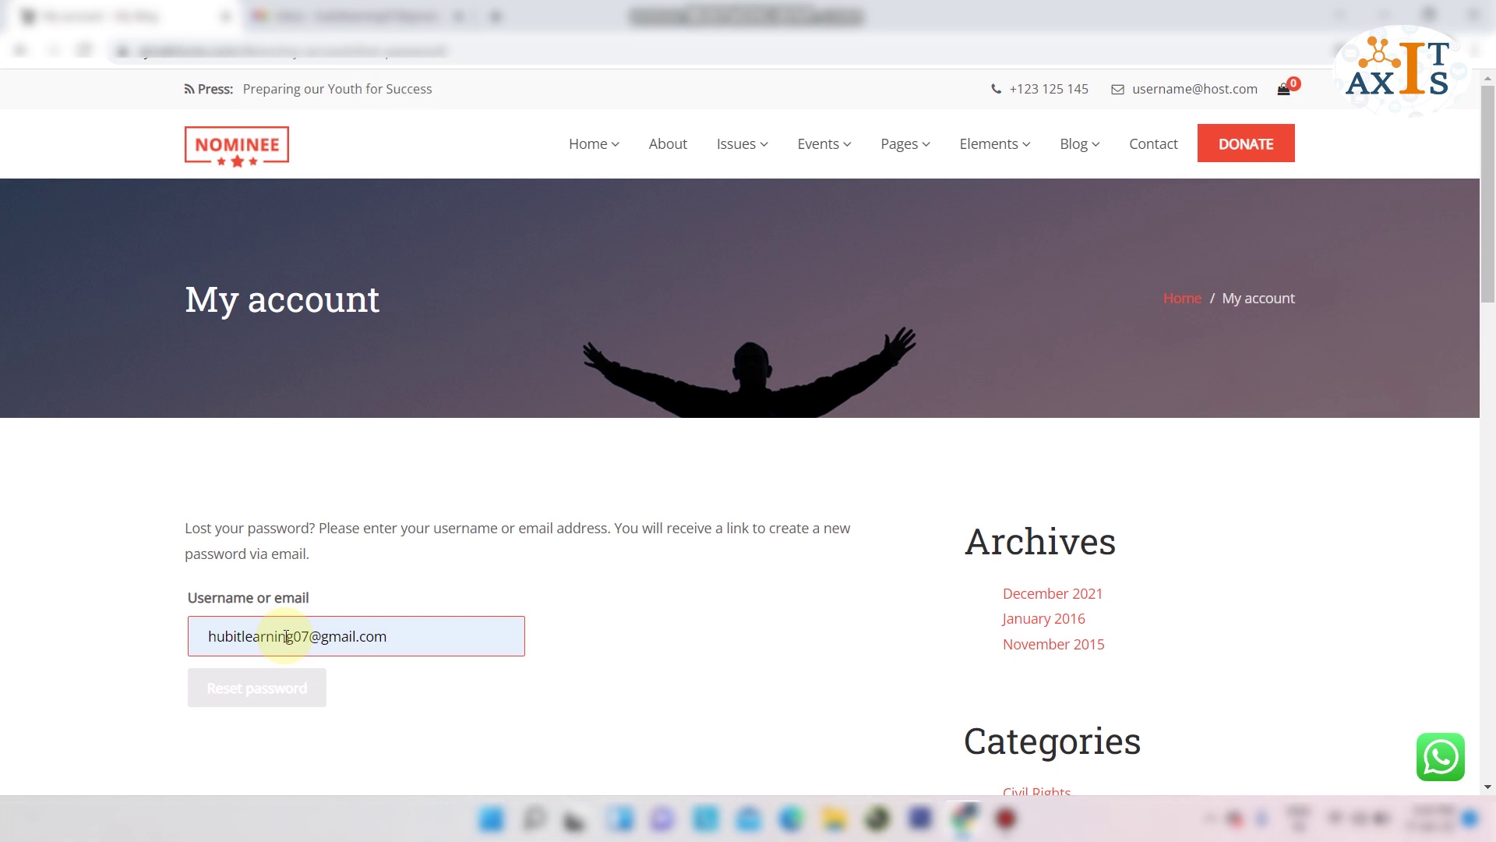
Send the password reset request, highlight the email-sent confirmation, and switch to the Gmail inbox.
click(274, 686)
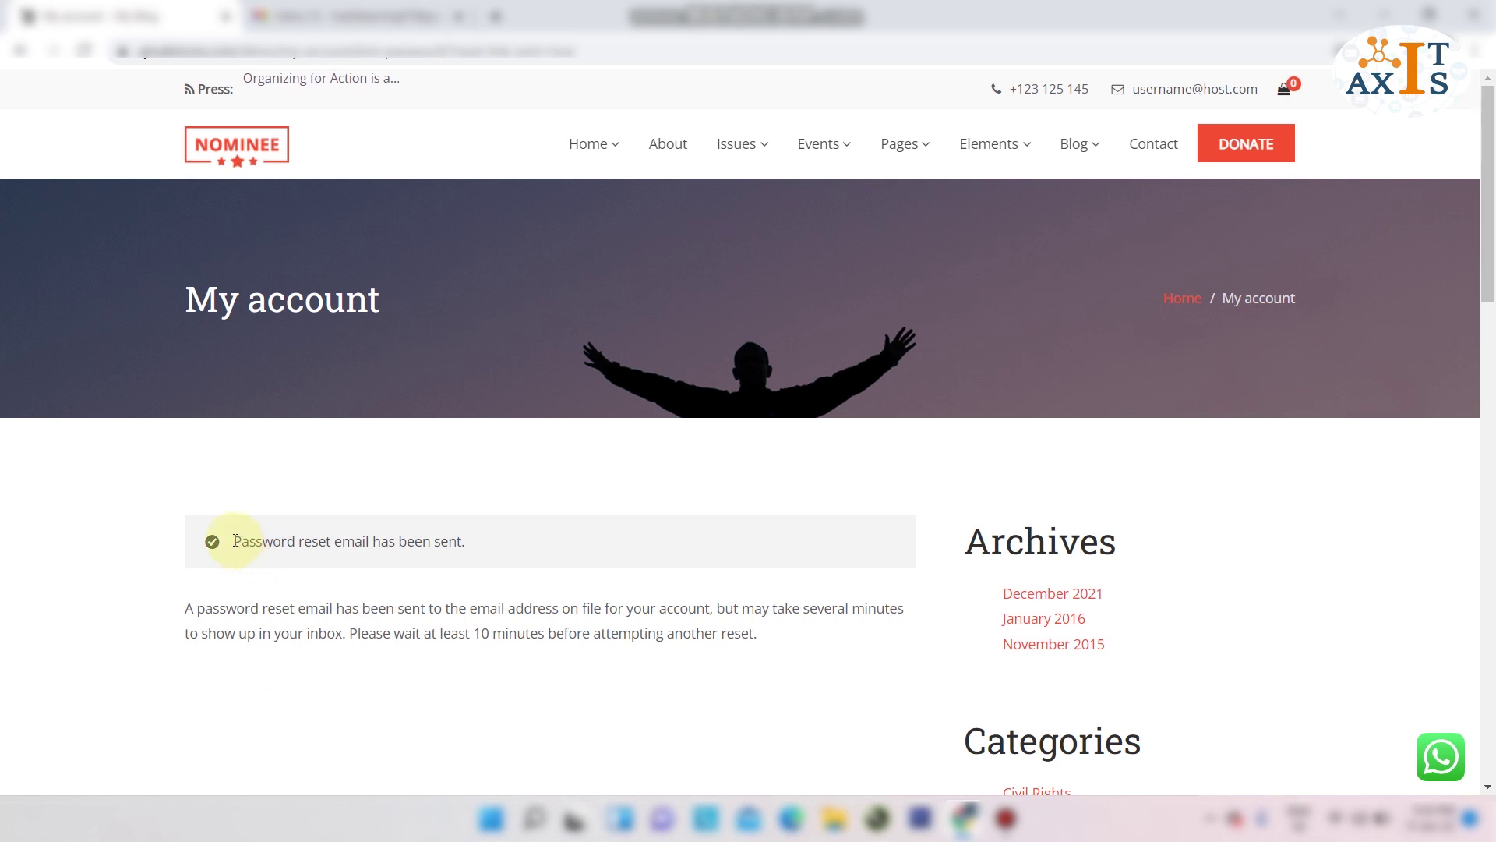
drag(234, 540, 466, 544)
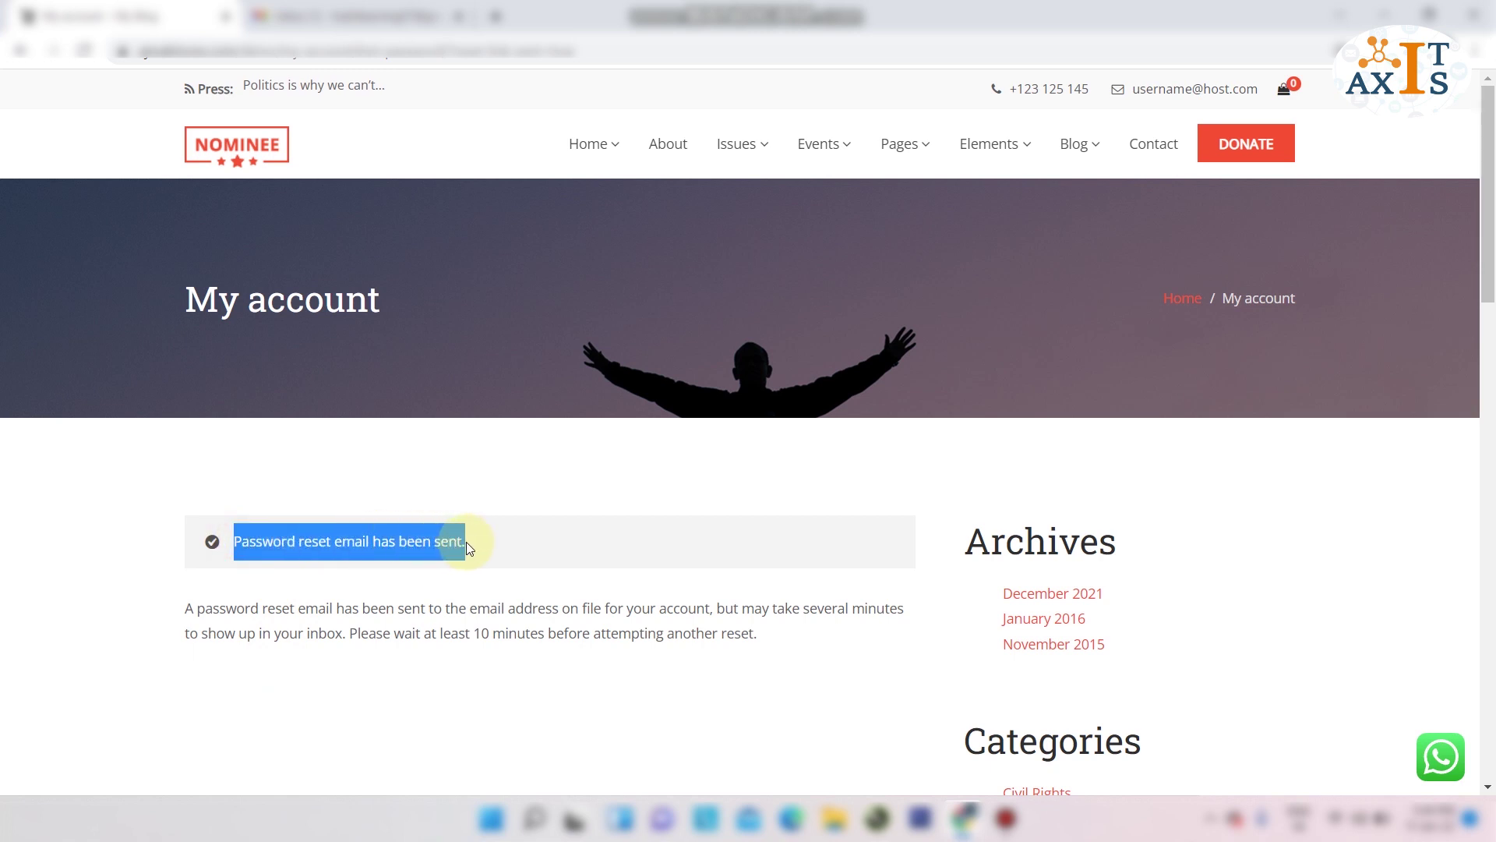
click(350, 14)
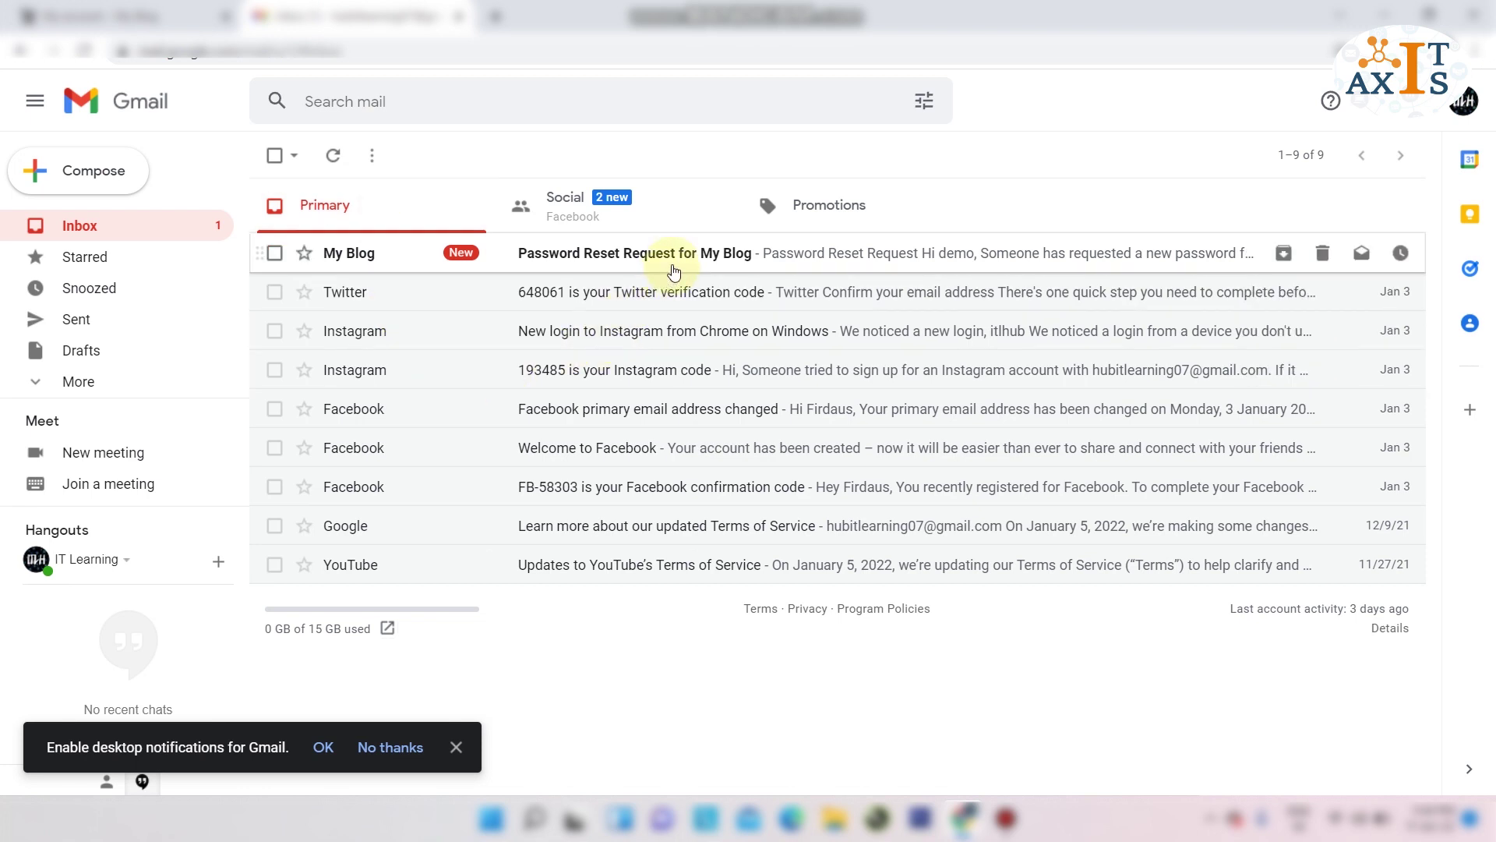
Open the 'Password Reset Request for My Blog' email and follow its 'Click here to reset your password' link.
click(674, 269)
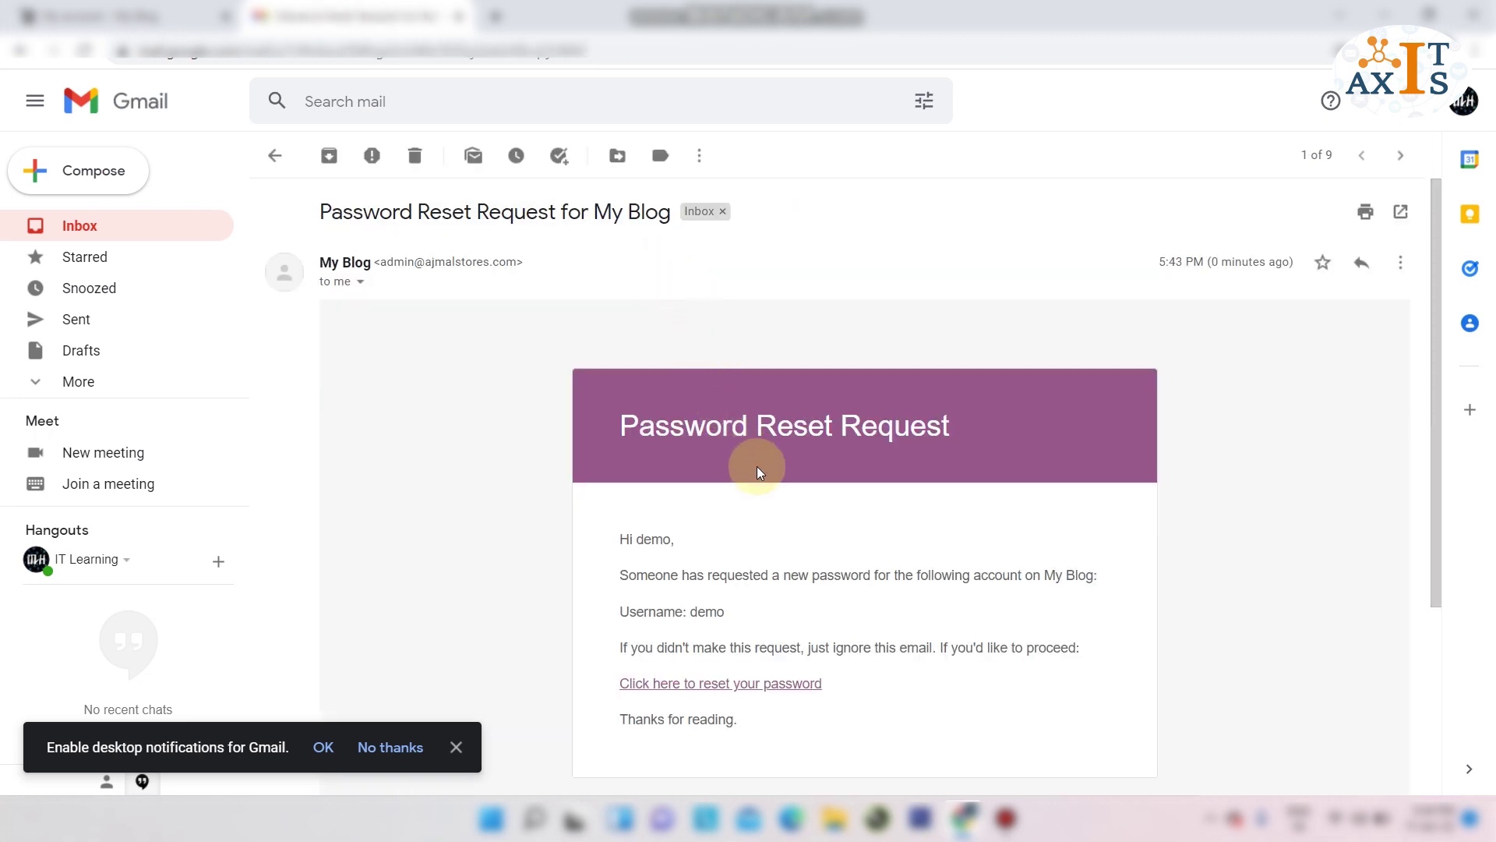
scroll(758, 467, down, 2)
scroll(758, 471, down, 2)
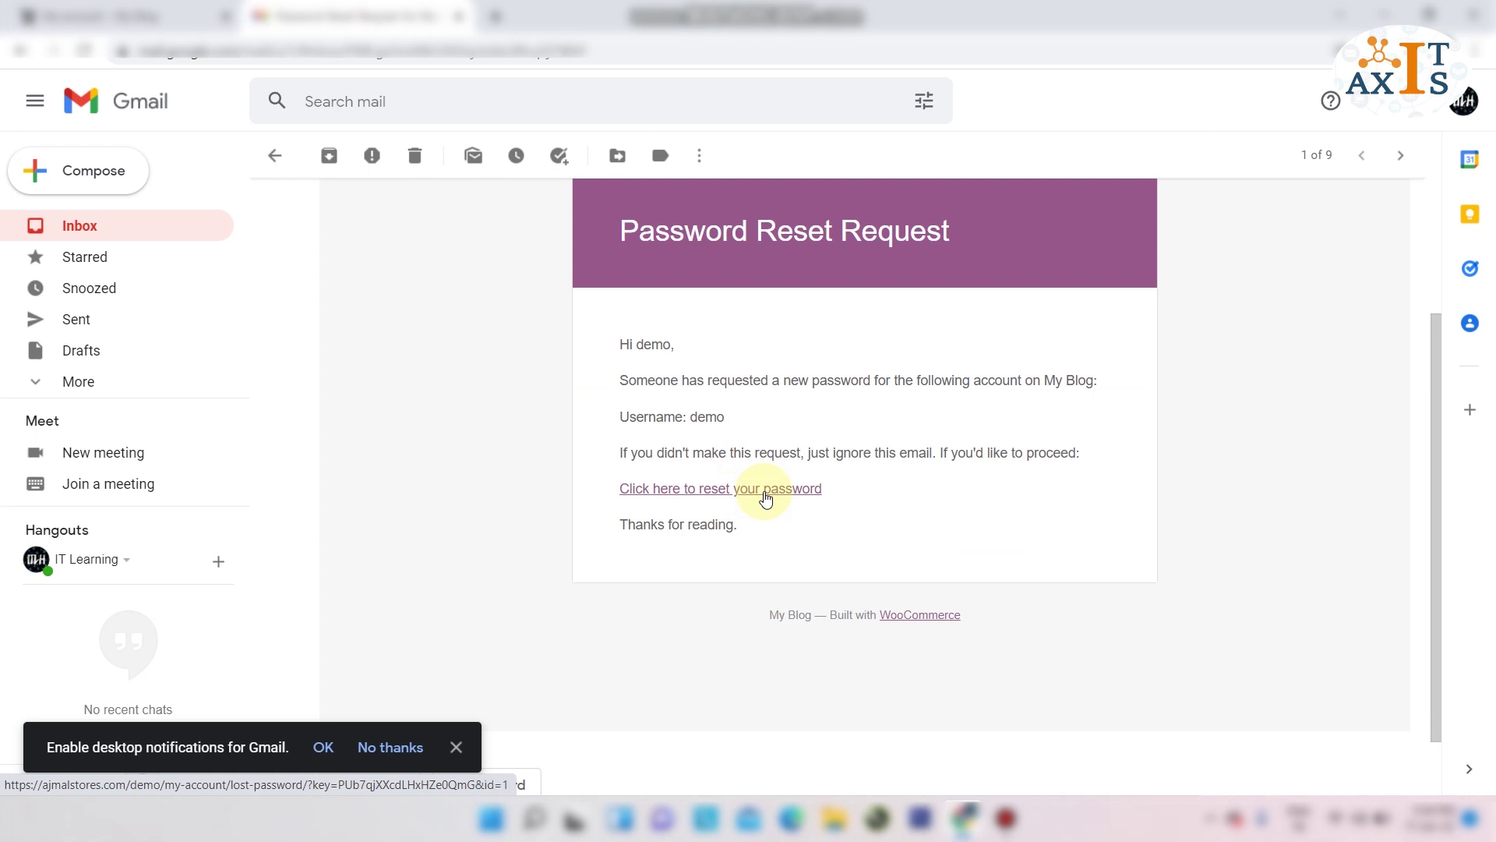
click(763, 491)
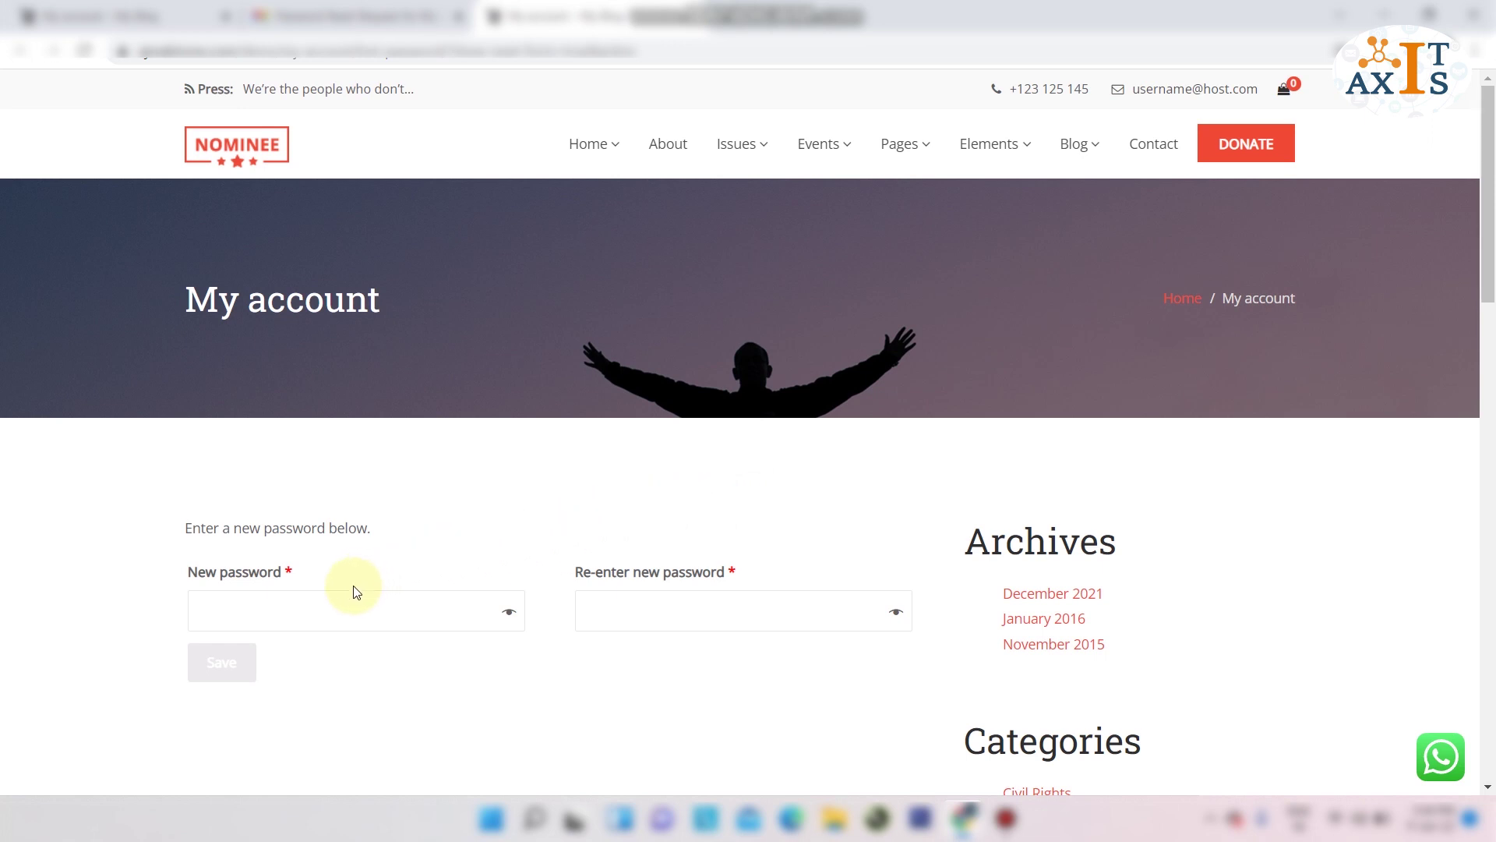
Enter the new password in both password fields and save it.
click(311, 613)
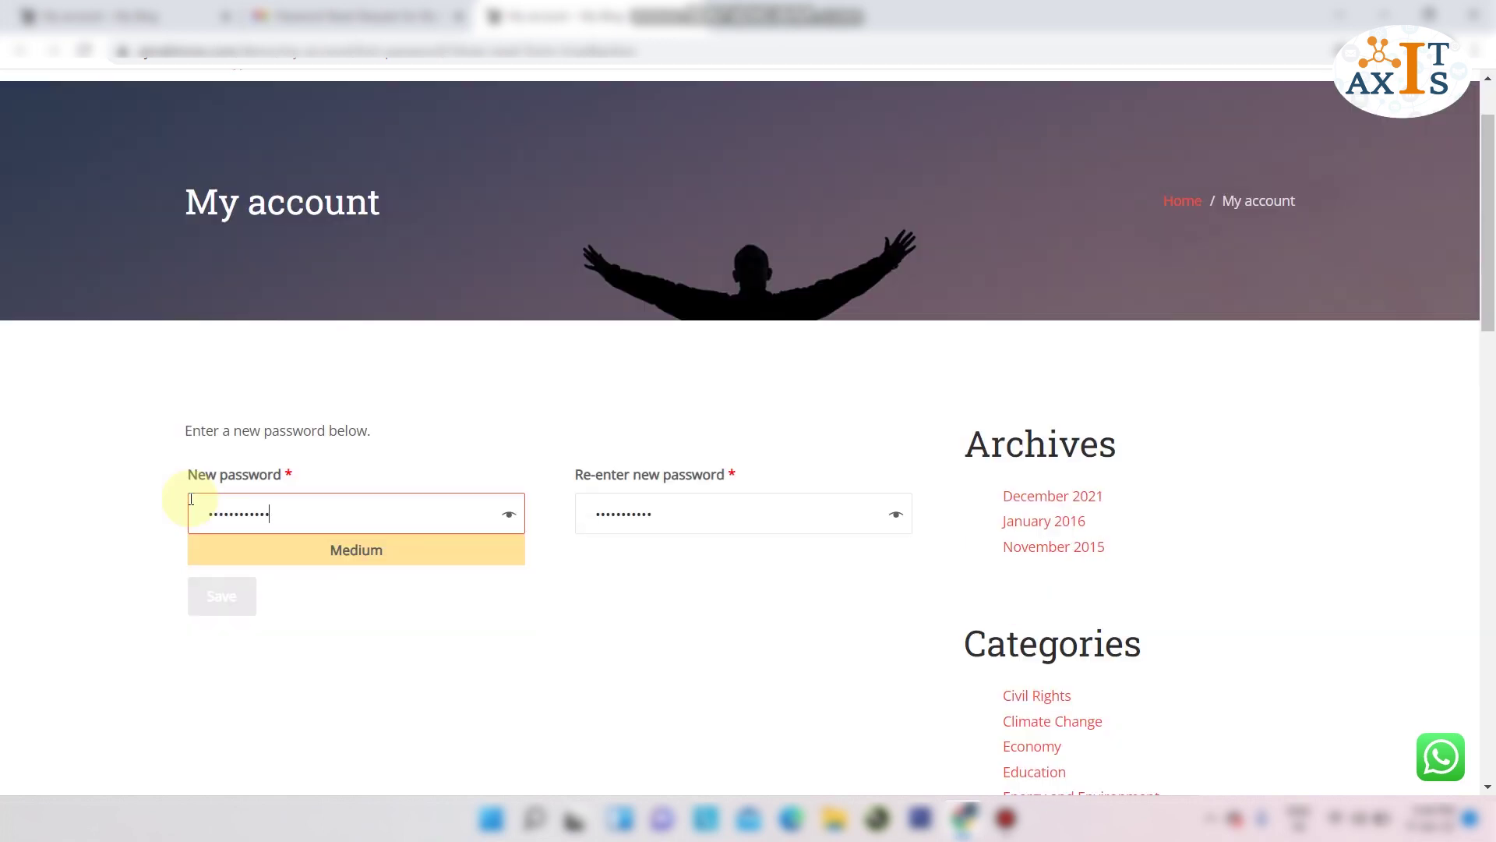
text(•••)
key(Tab)
text(•••••••••••••••)
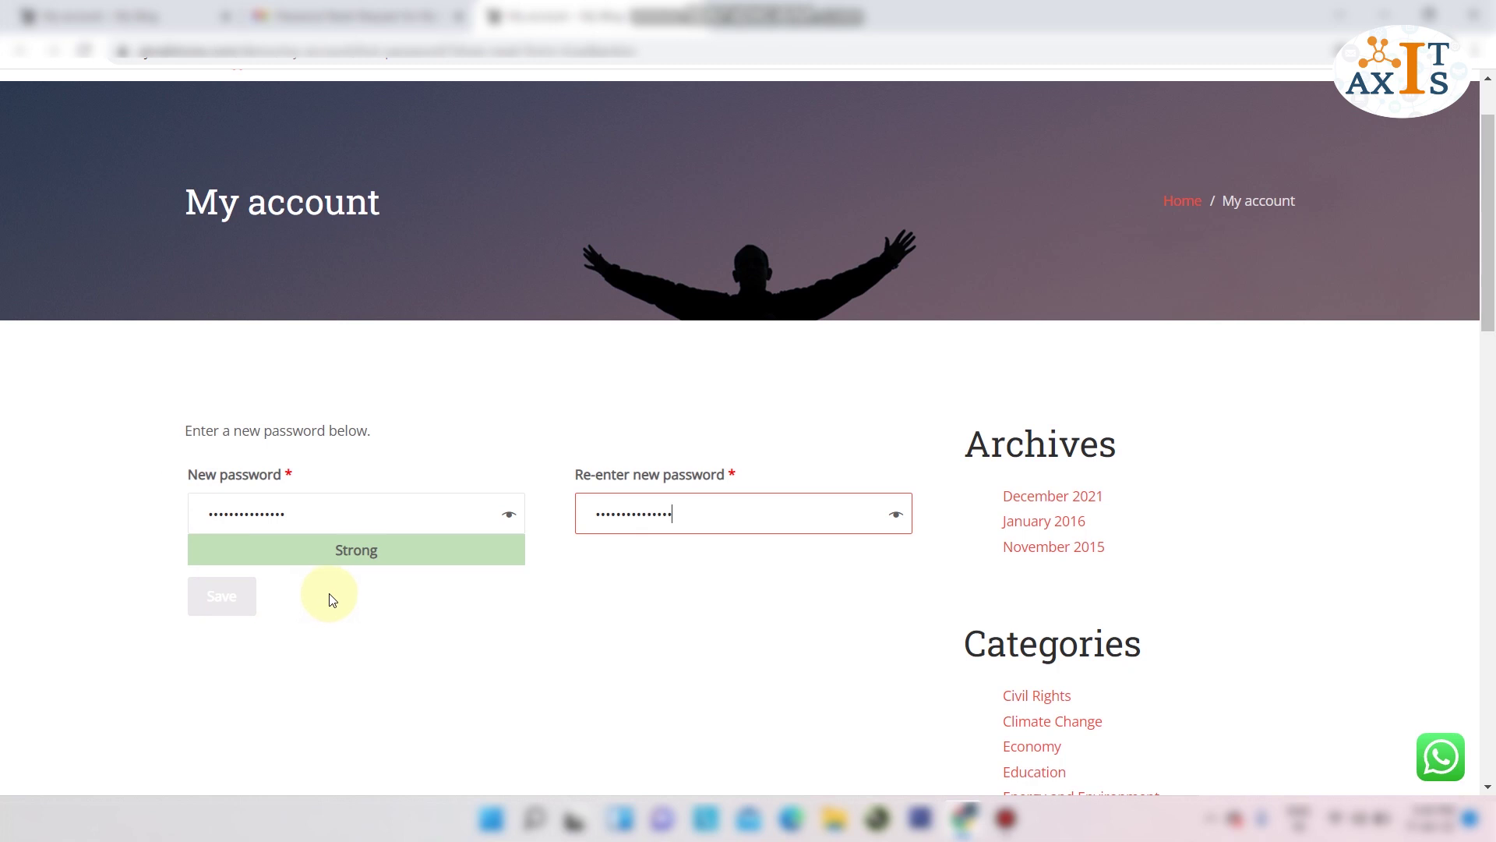
click(223, 606)
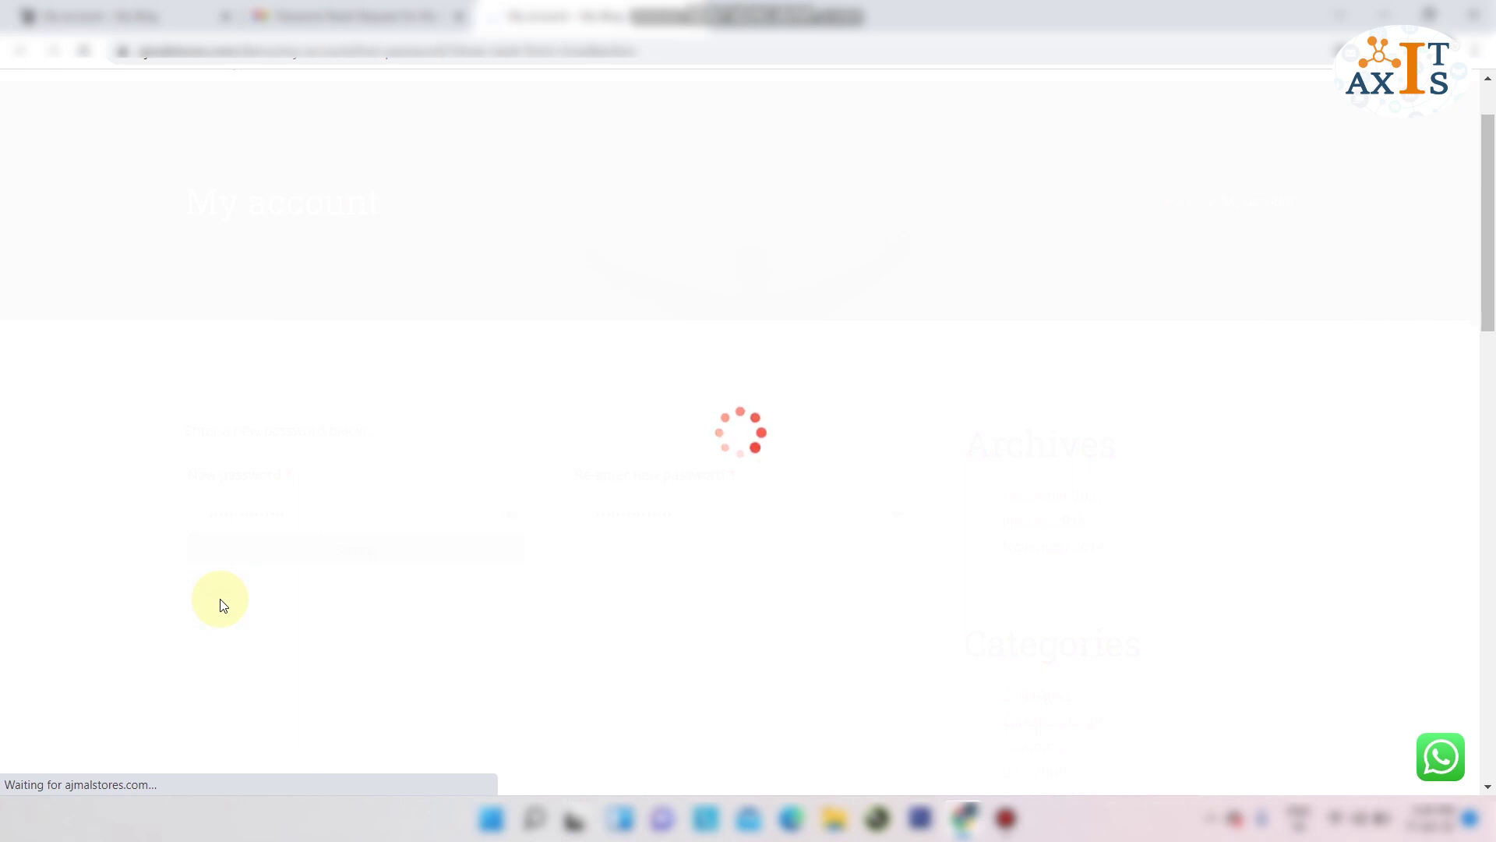
Highlight the password-reset success message and return to the first My account tab.
scroll(222, 600, down, 1)
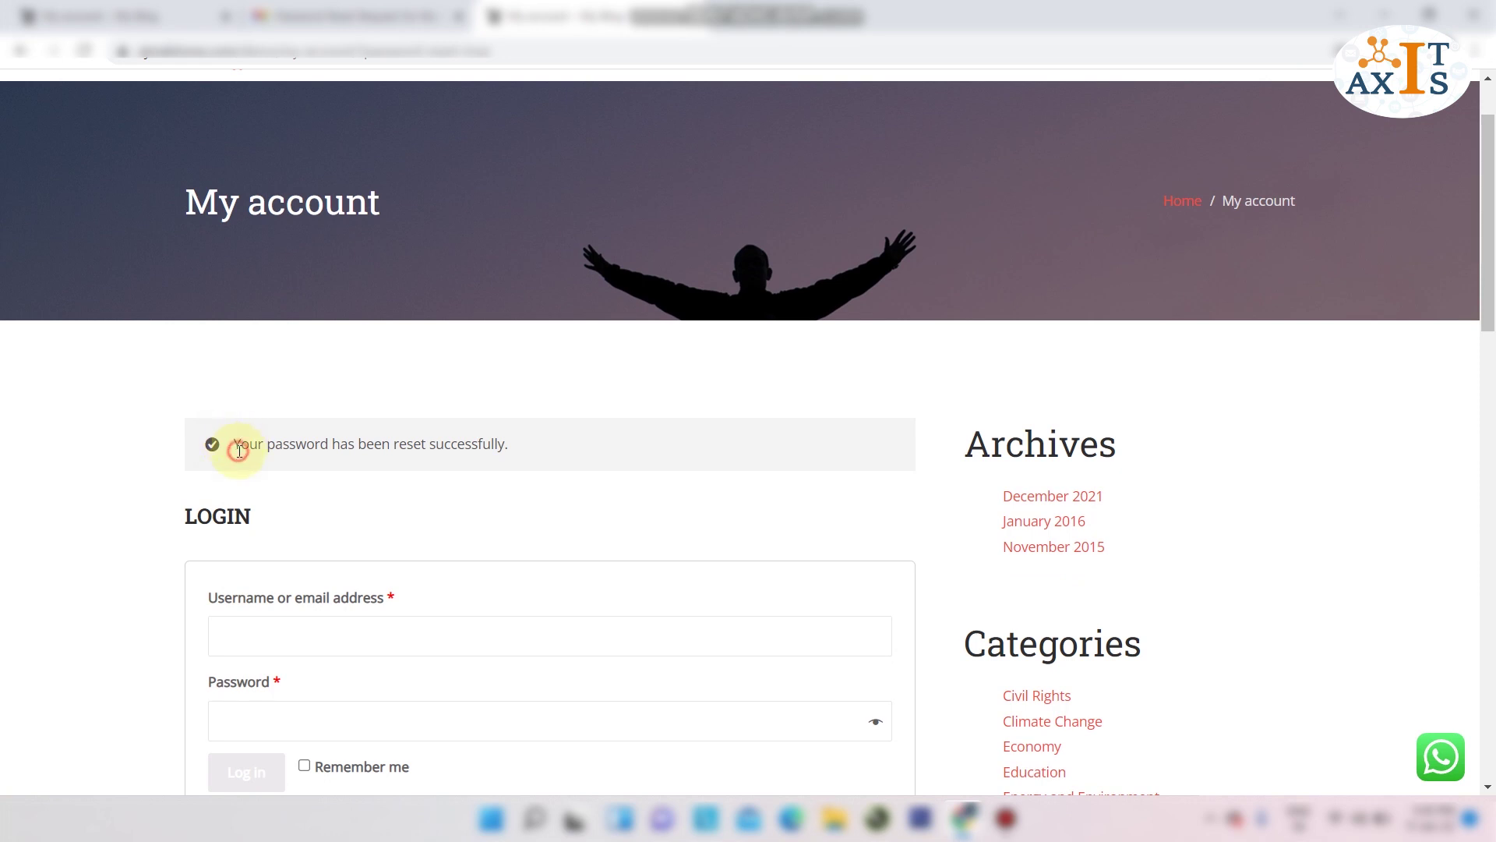
drag(241, 444, 510, 445)
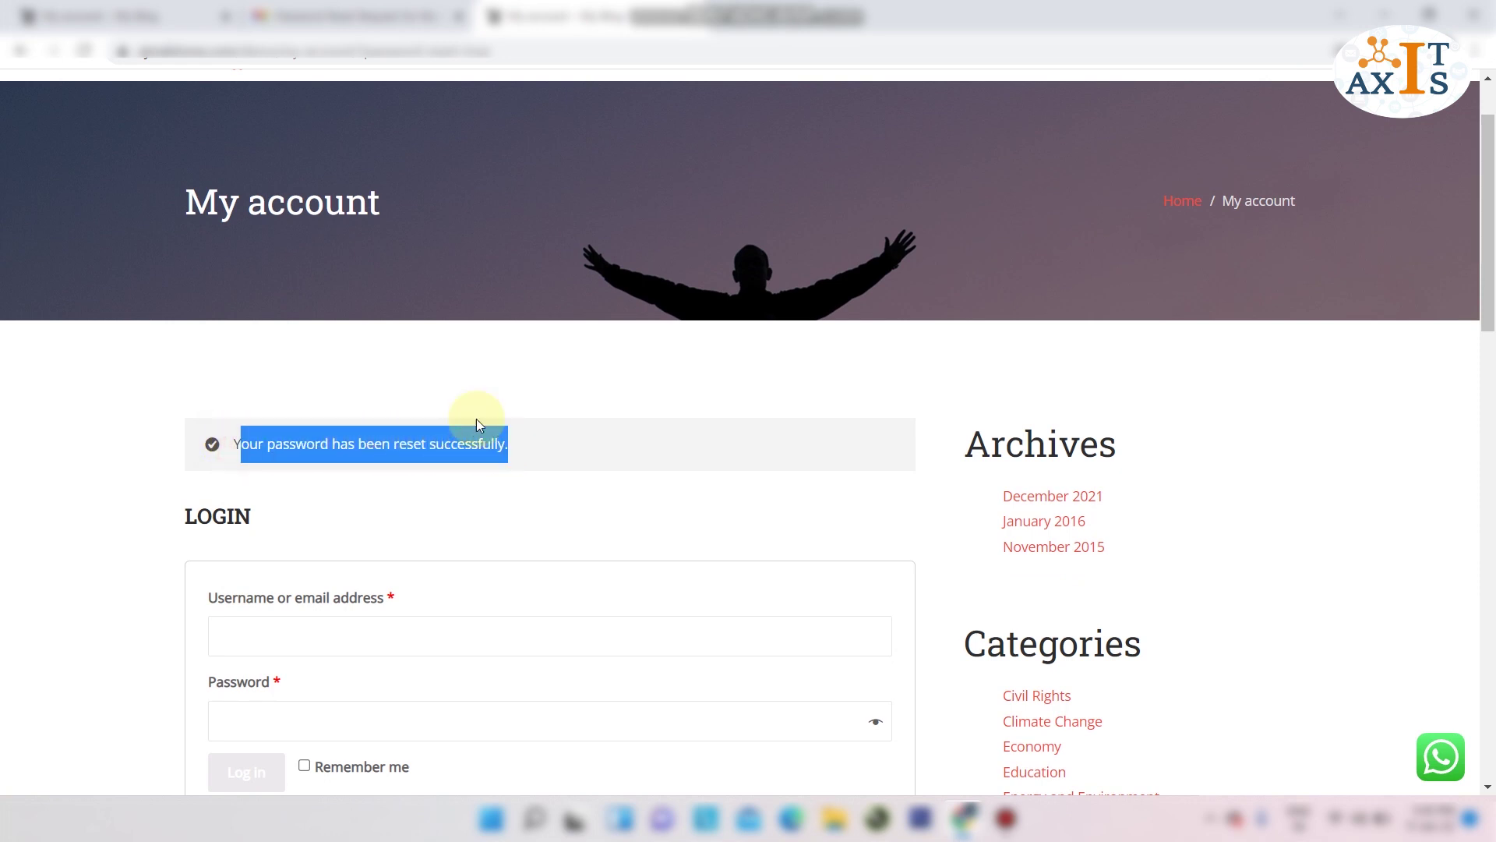
click(101, 14)
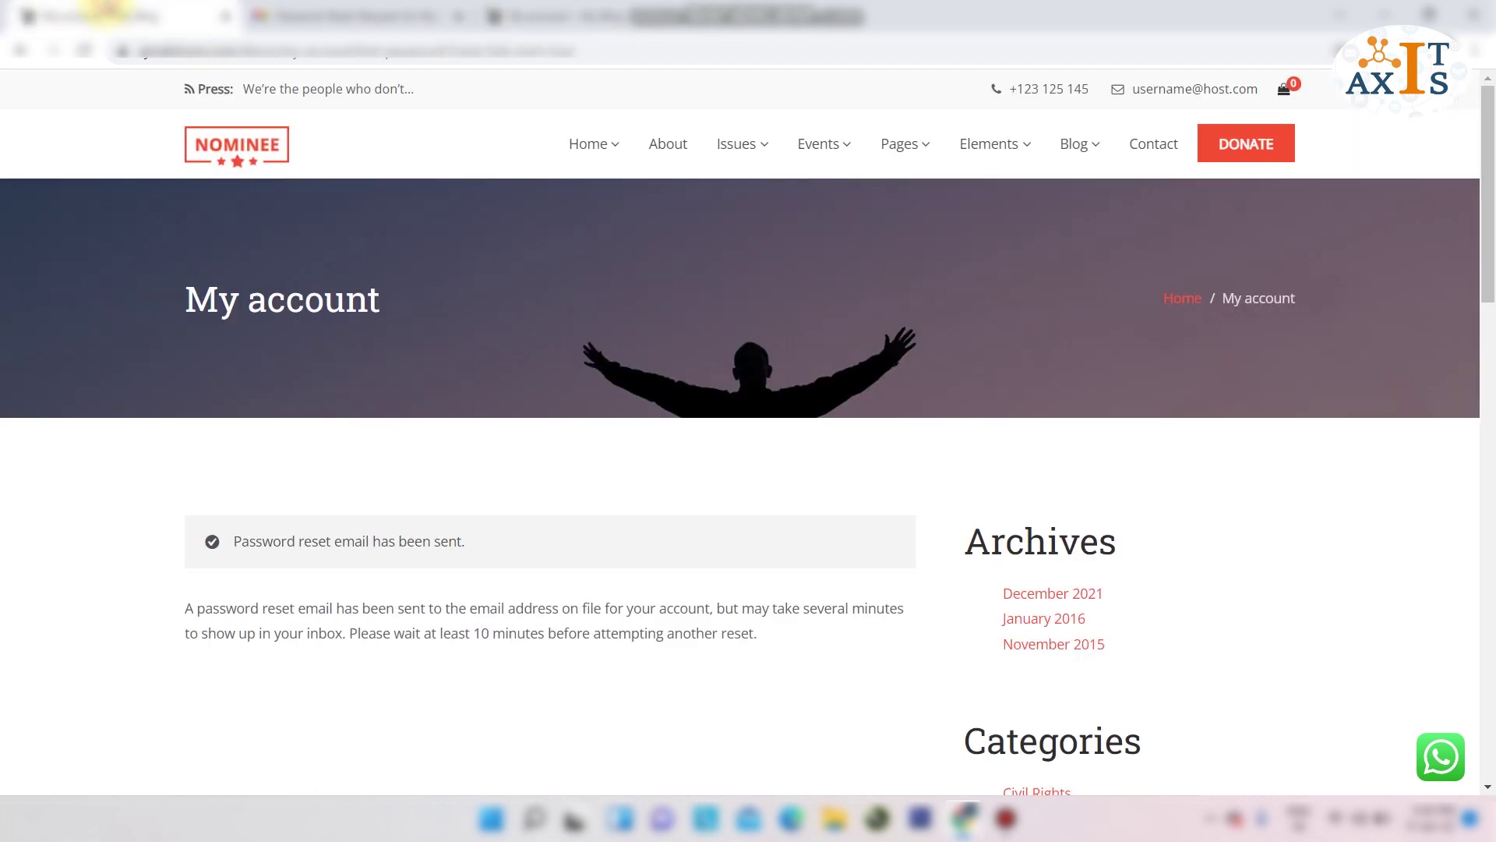
Replace the end of the site address with 'wp-admin' to load the WordPress login.
drag(284, 55, 614, 32)
text(w)
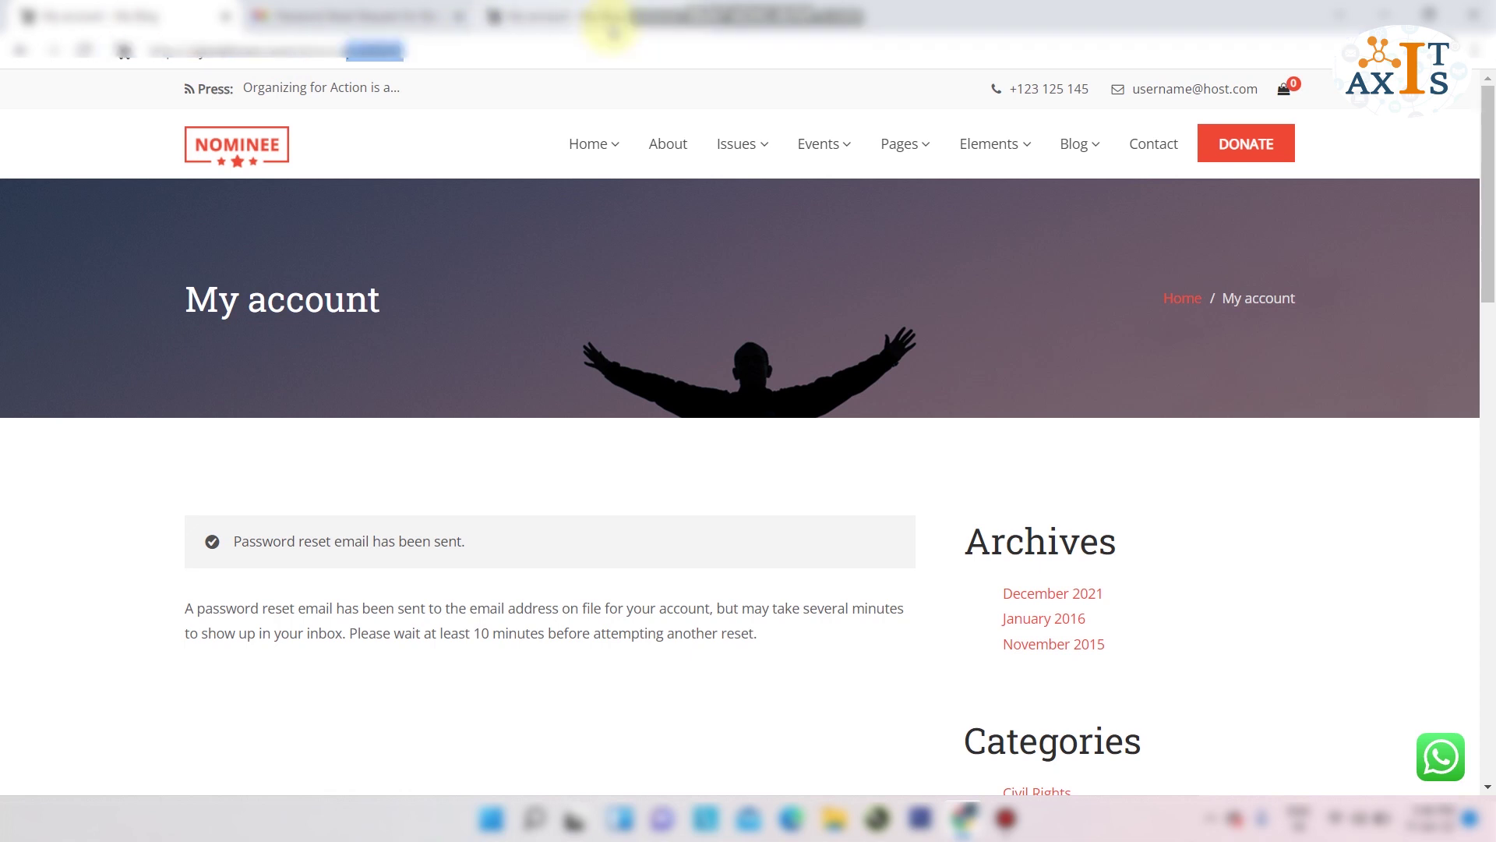
text(p-admin)
key(Return)
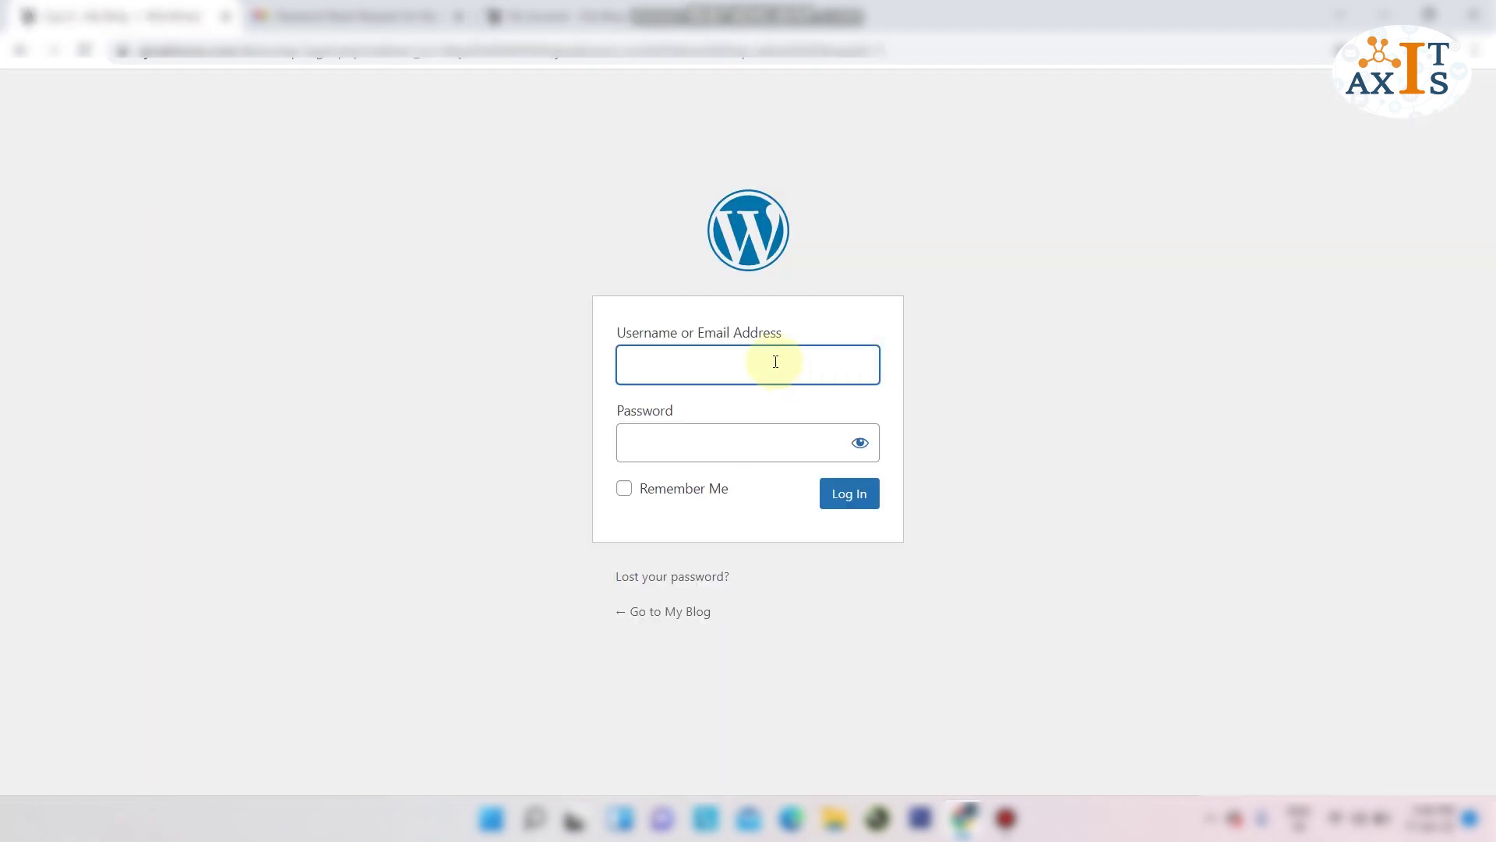
Log in as demo with the new password, then load cPanel at ajmalstores.com:2083.
key(Tab)
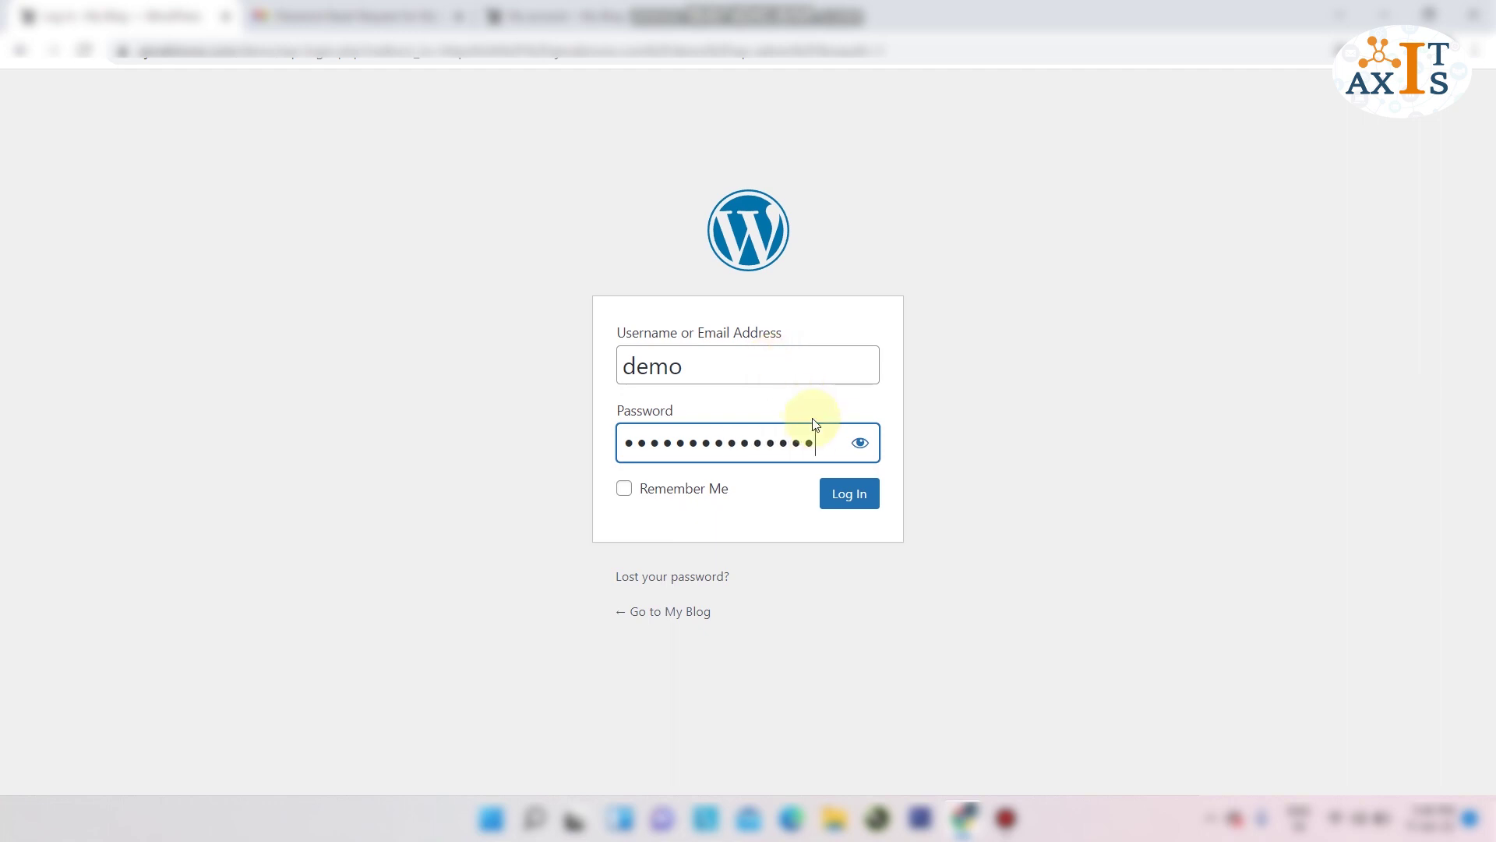
click(861, 499)
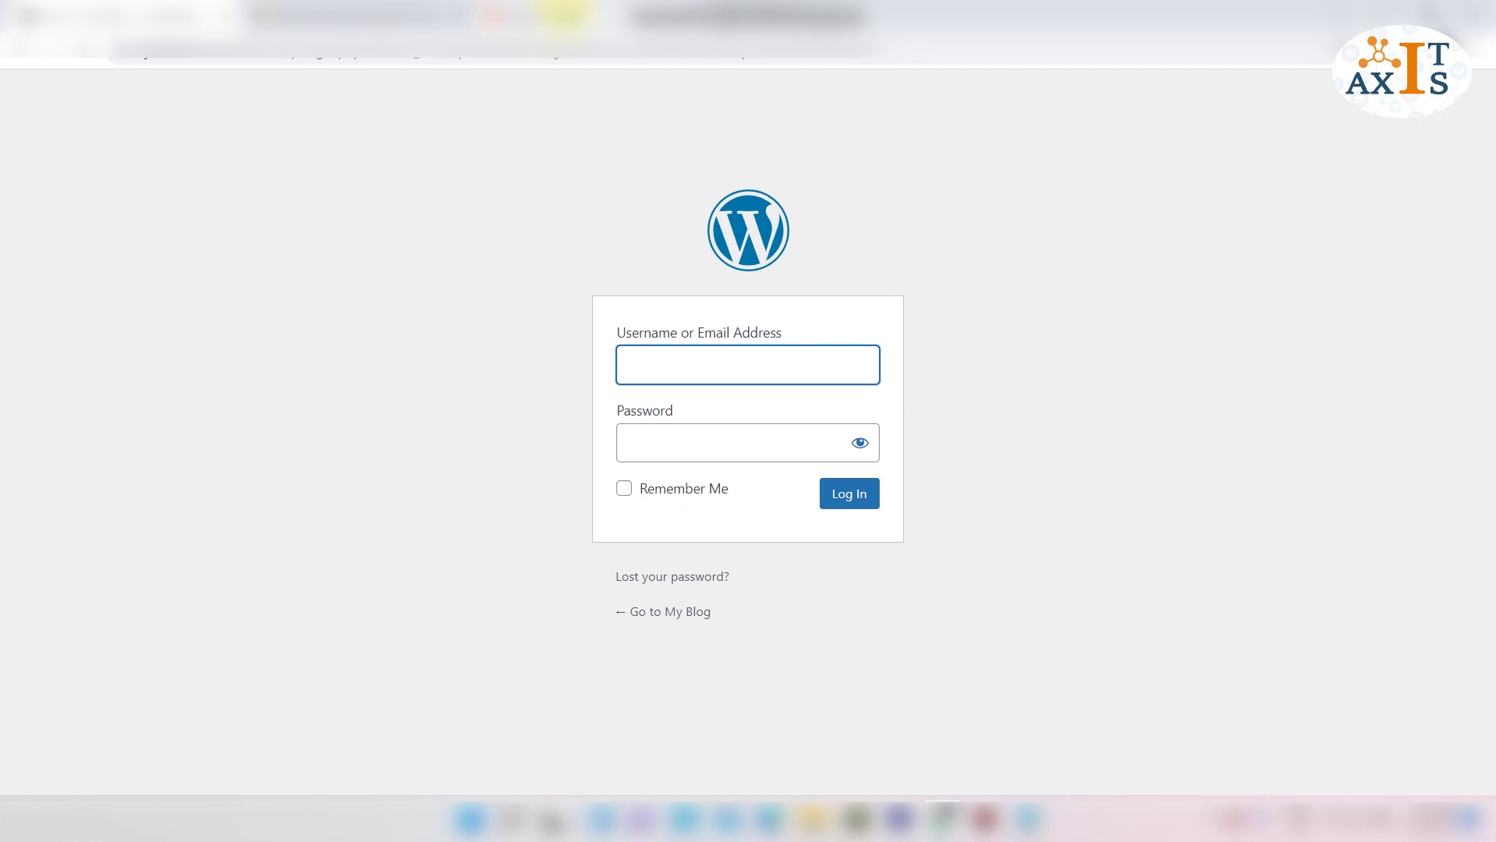
text(ajmalstores.com:2083)
key(Return)
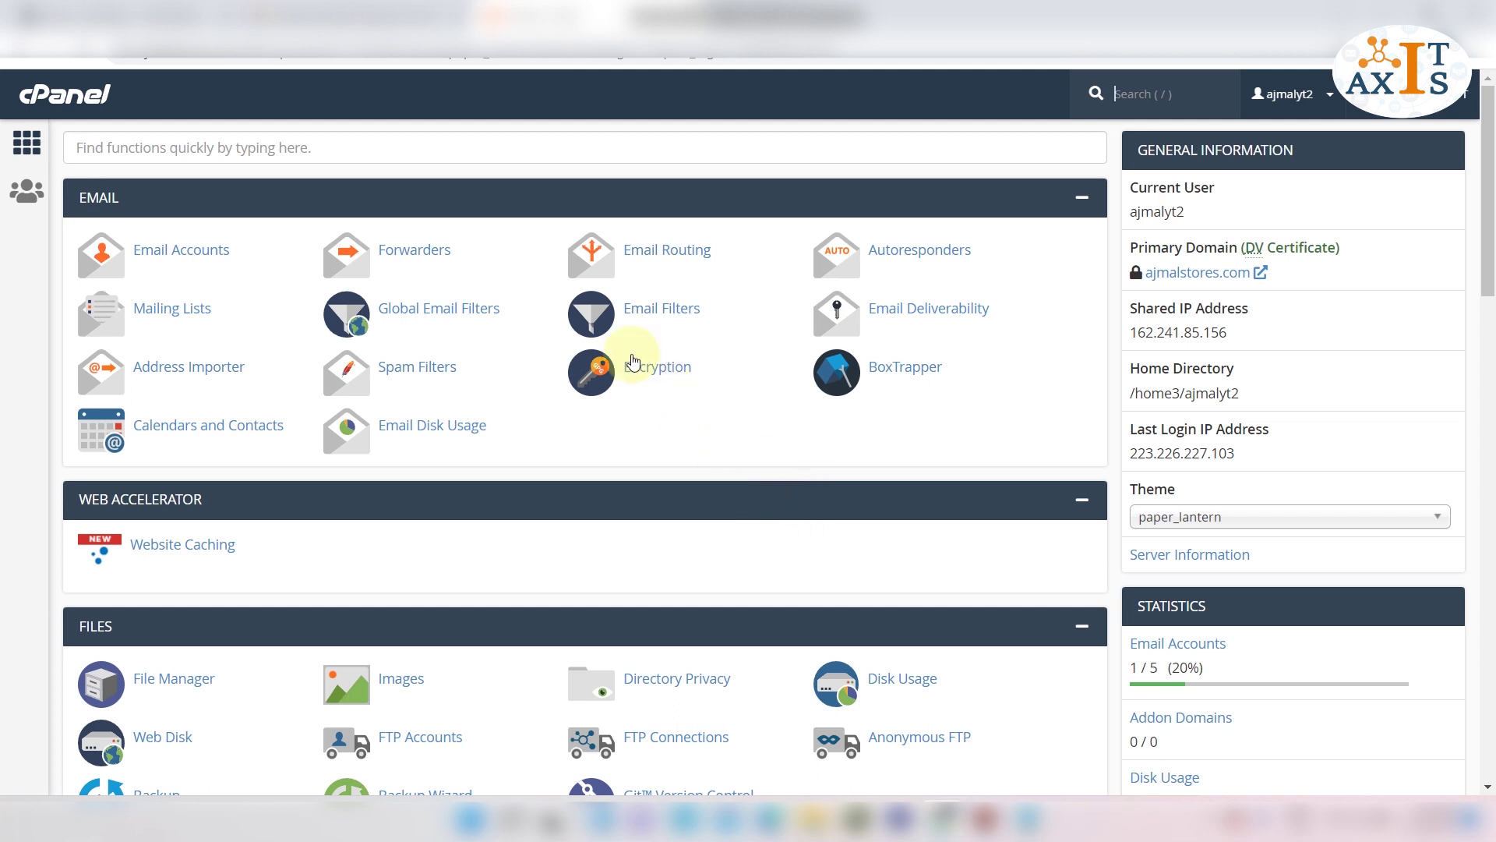
Search cPanel functions for 'word' and open WordPress Manager by Softaculous.
click(289, 147)
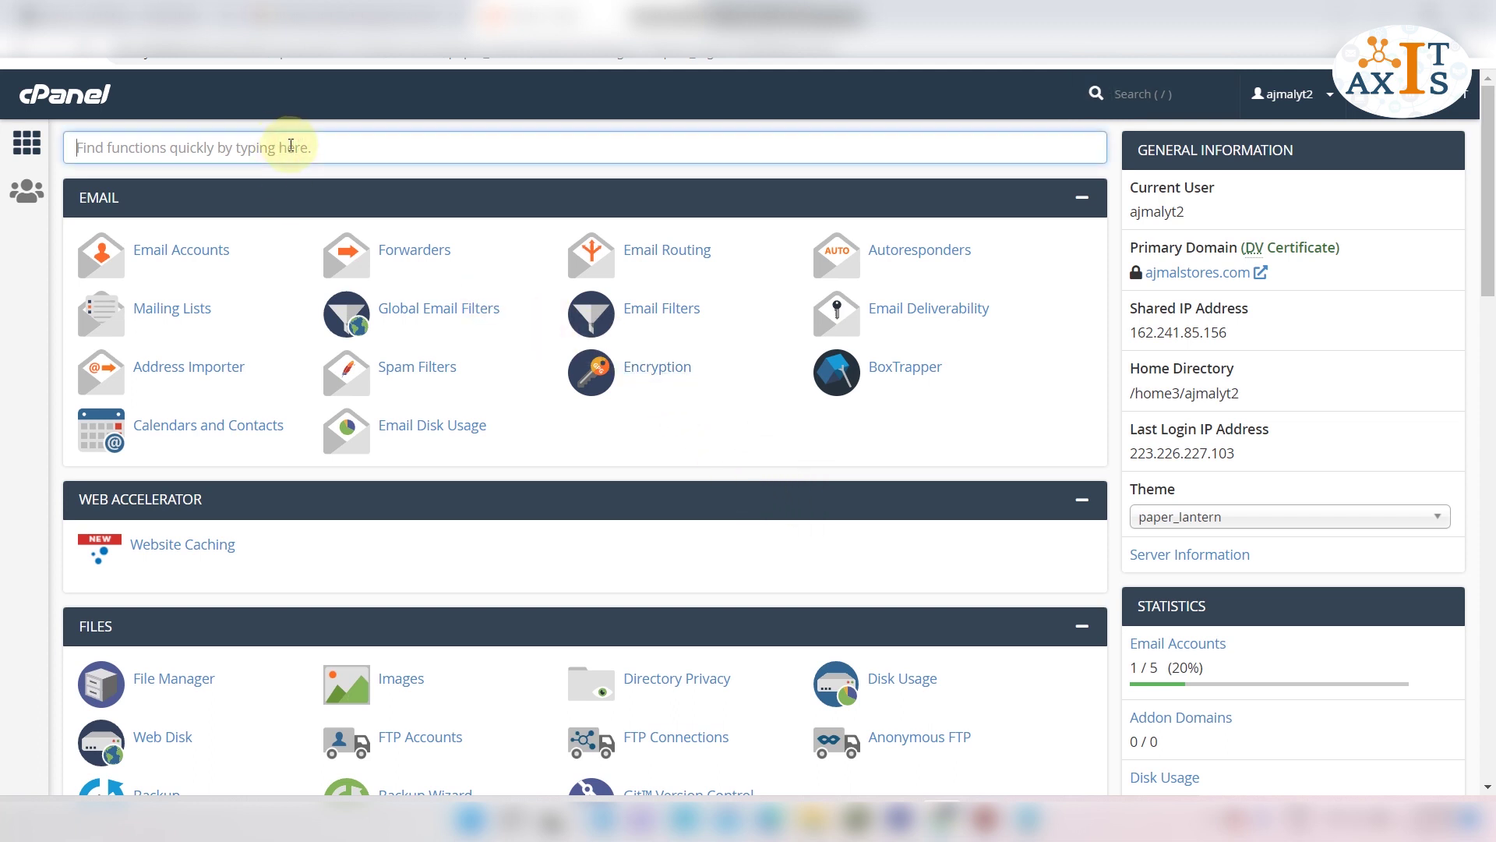
text(word)
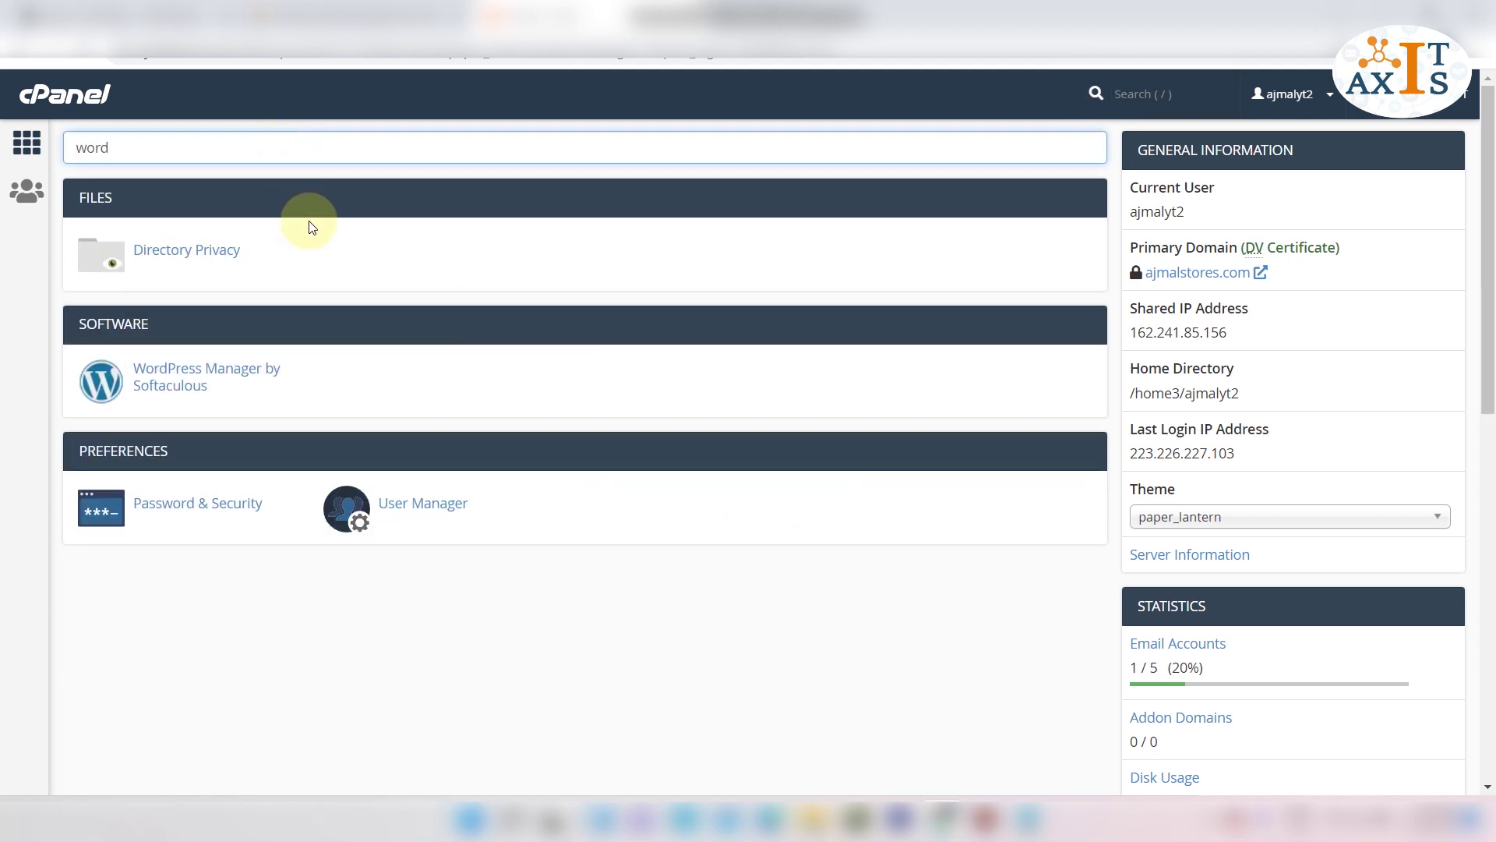
click(277, 377)
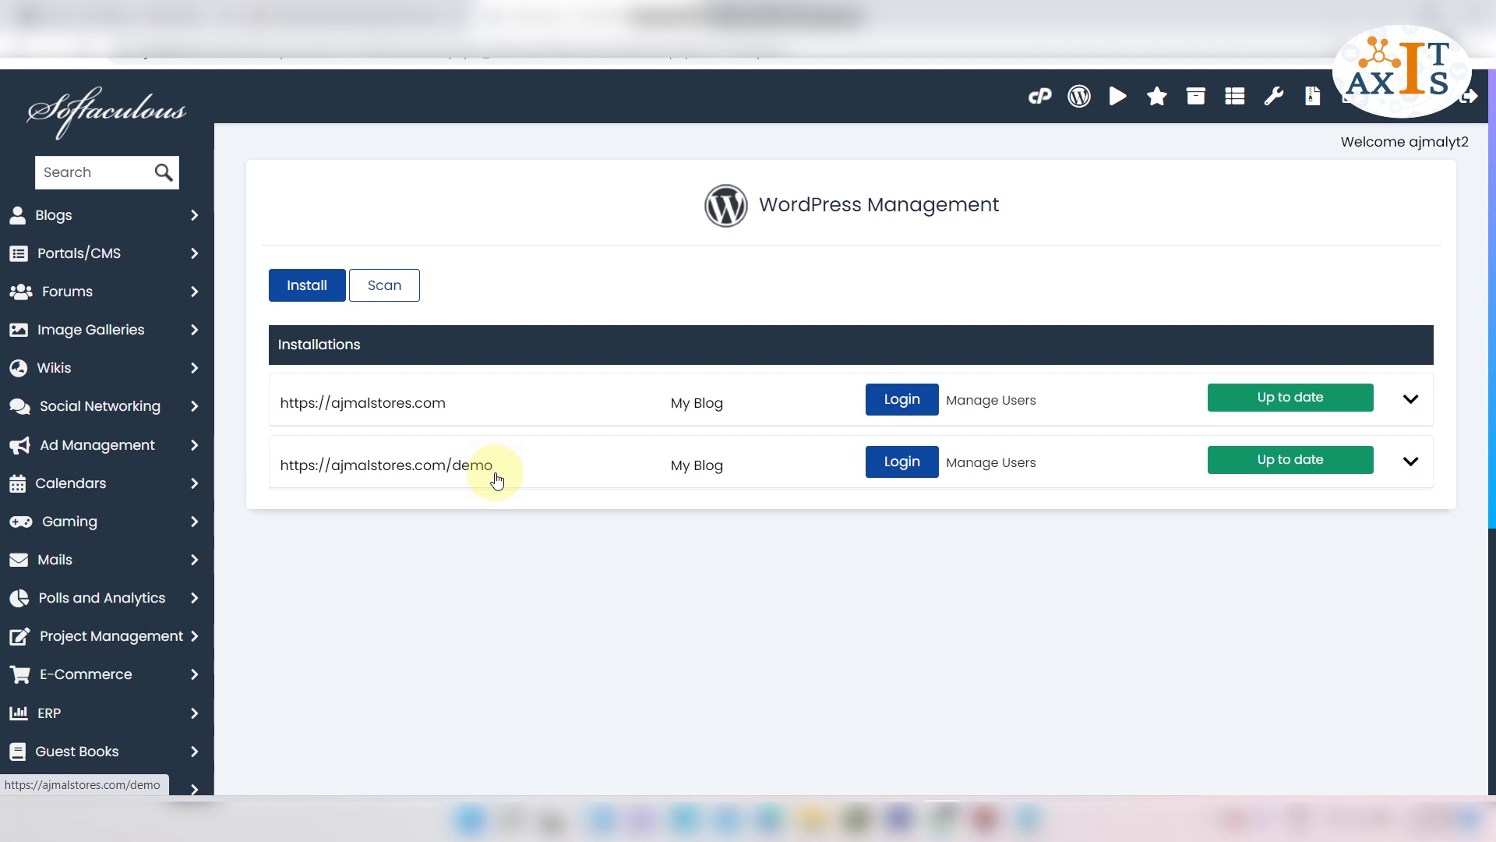
In Manage Users for the /demo installation, save a new password for user demo and close the dialog.
click(1001, 464)
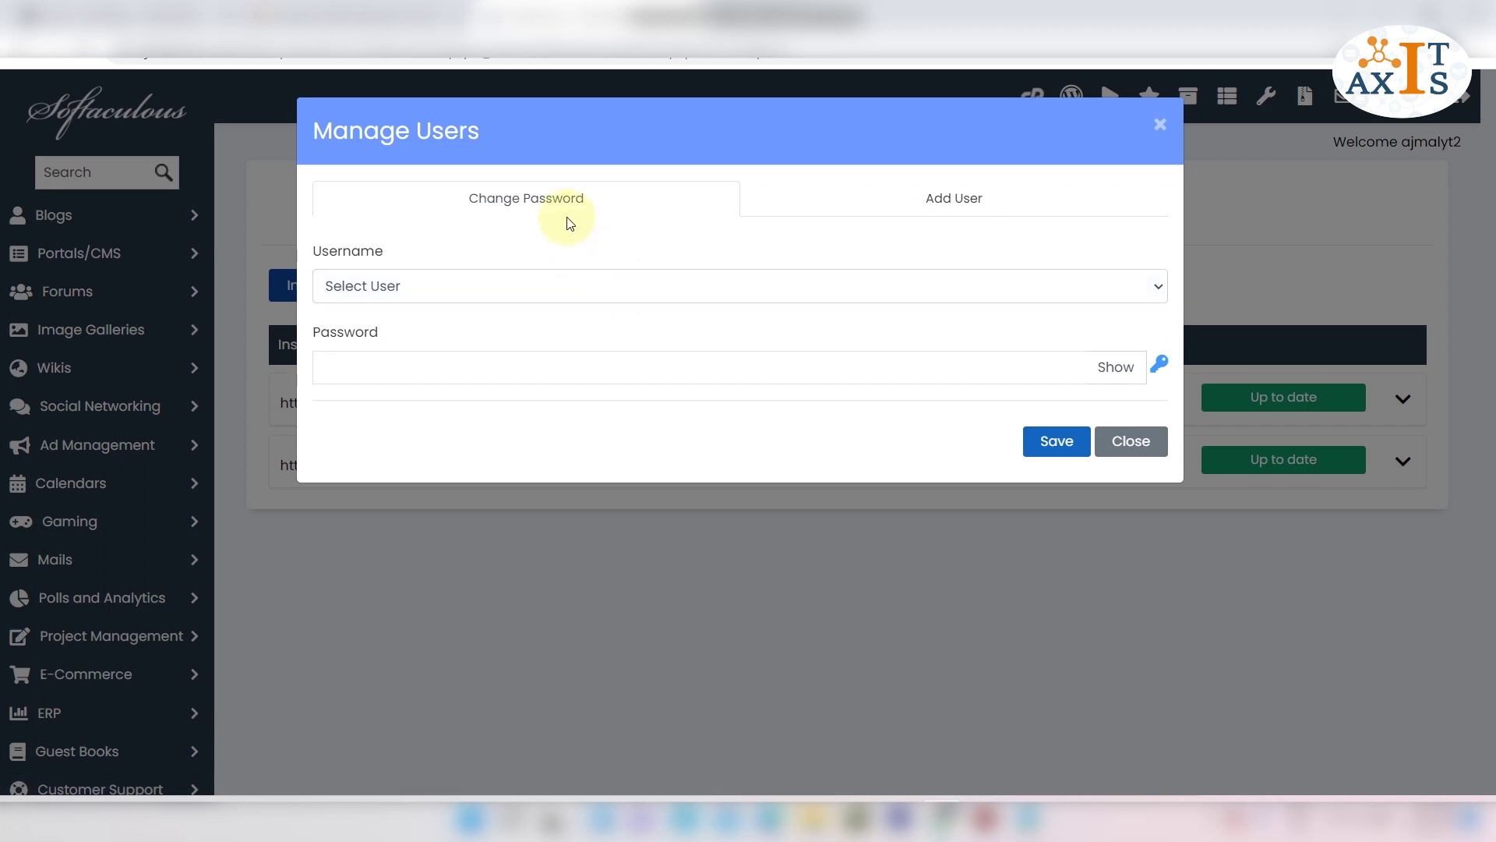
click(522, 285)
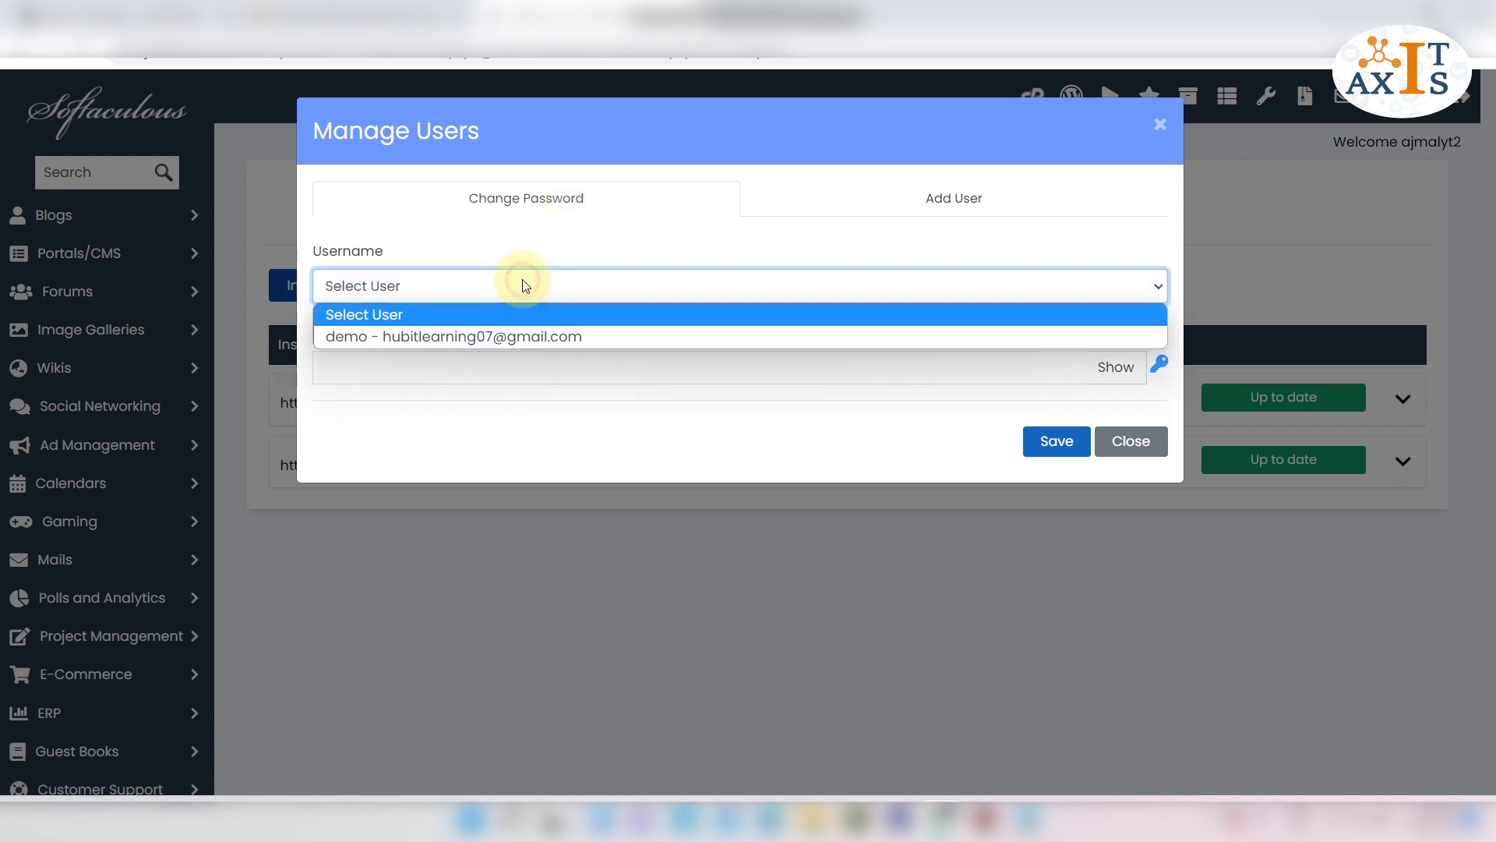
click(528, 339)
click(526, 373)
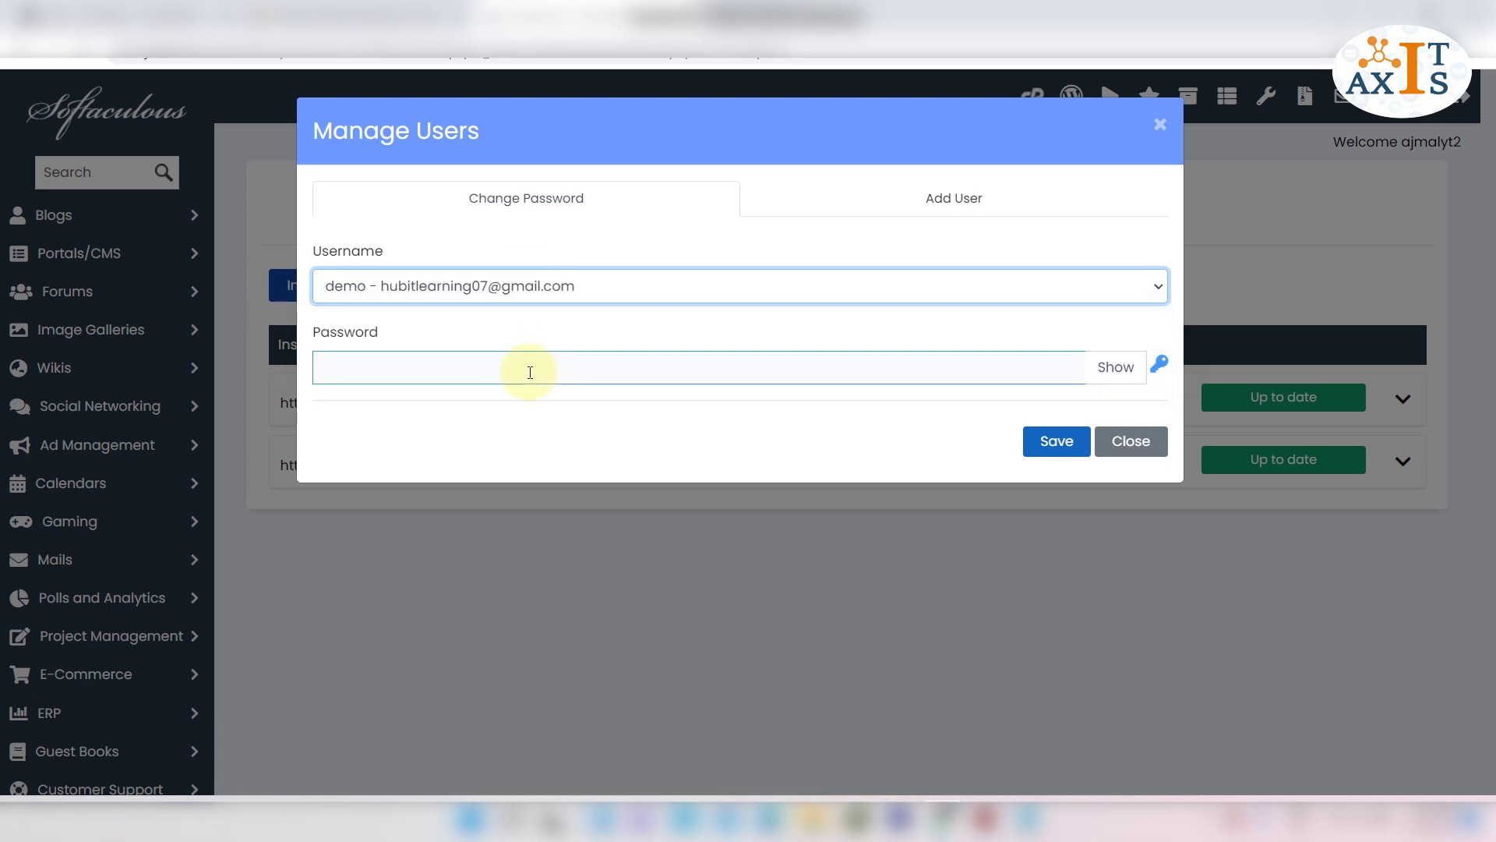
click(522, 367)
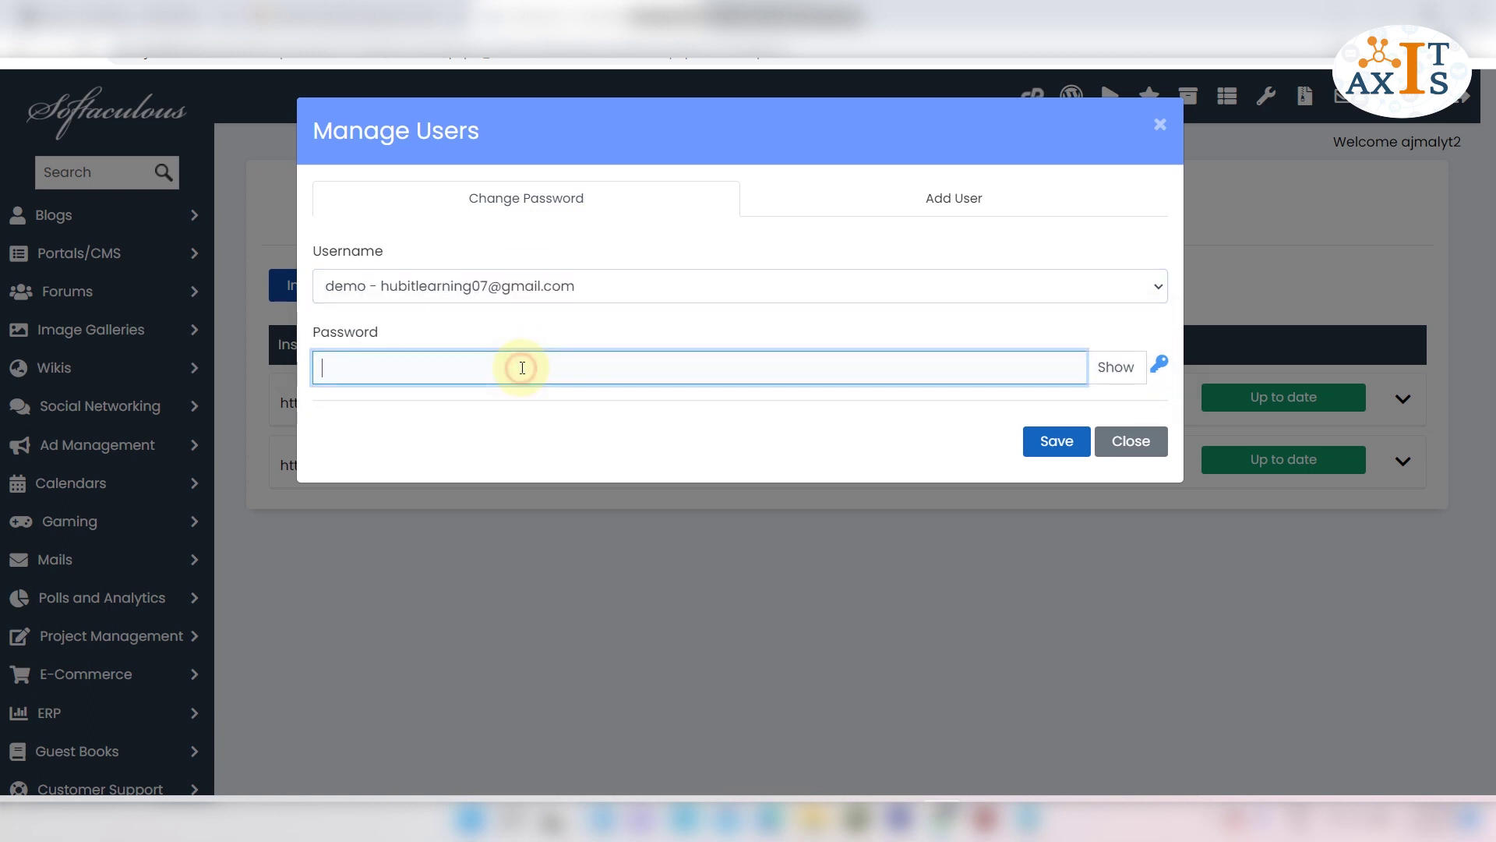
text(•••••••••••••••)
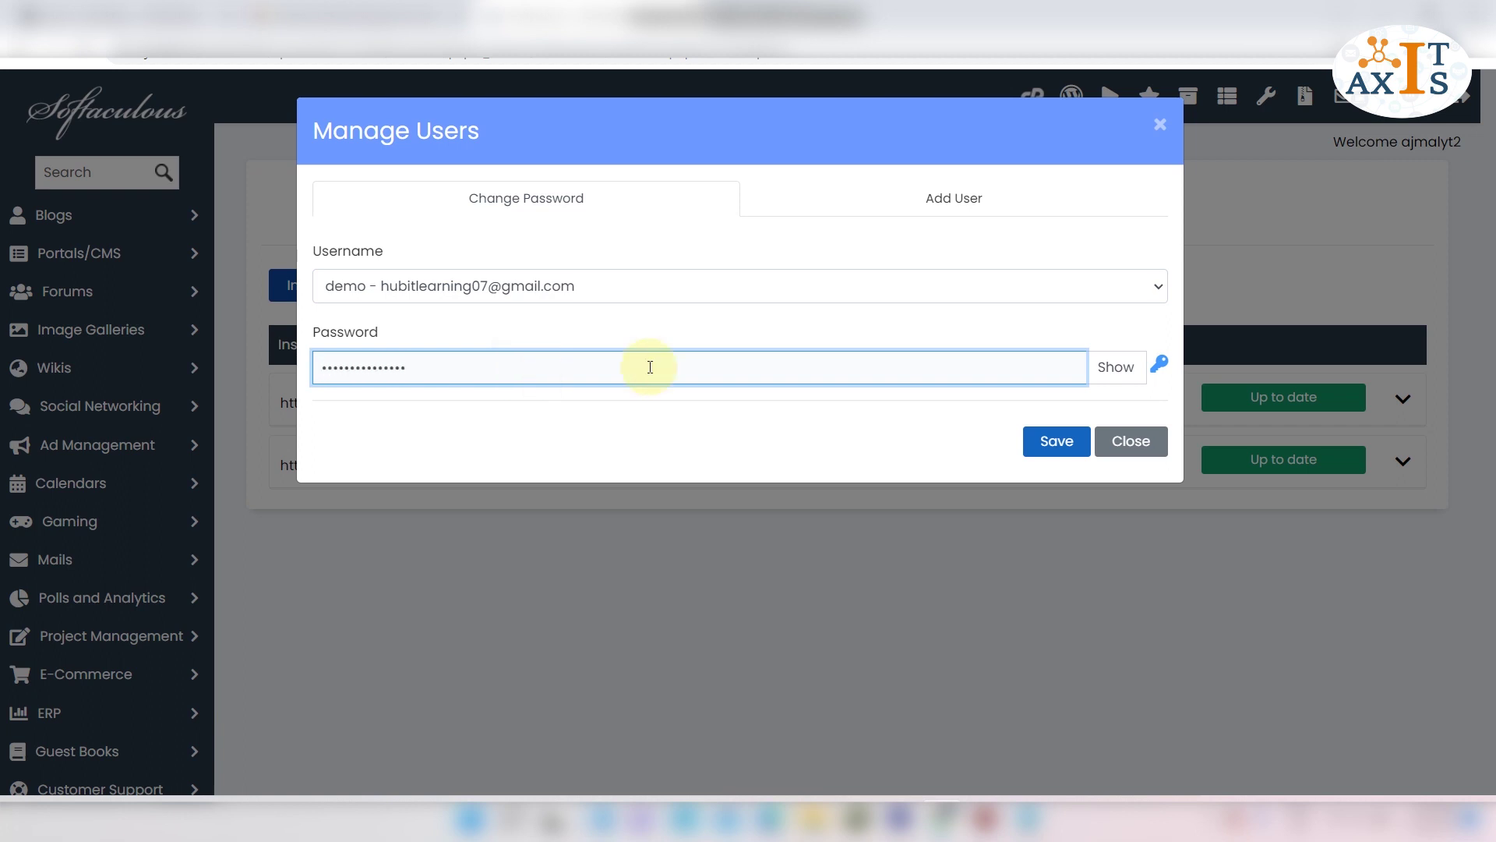
click(1070, 440)
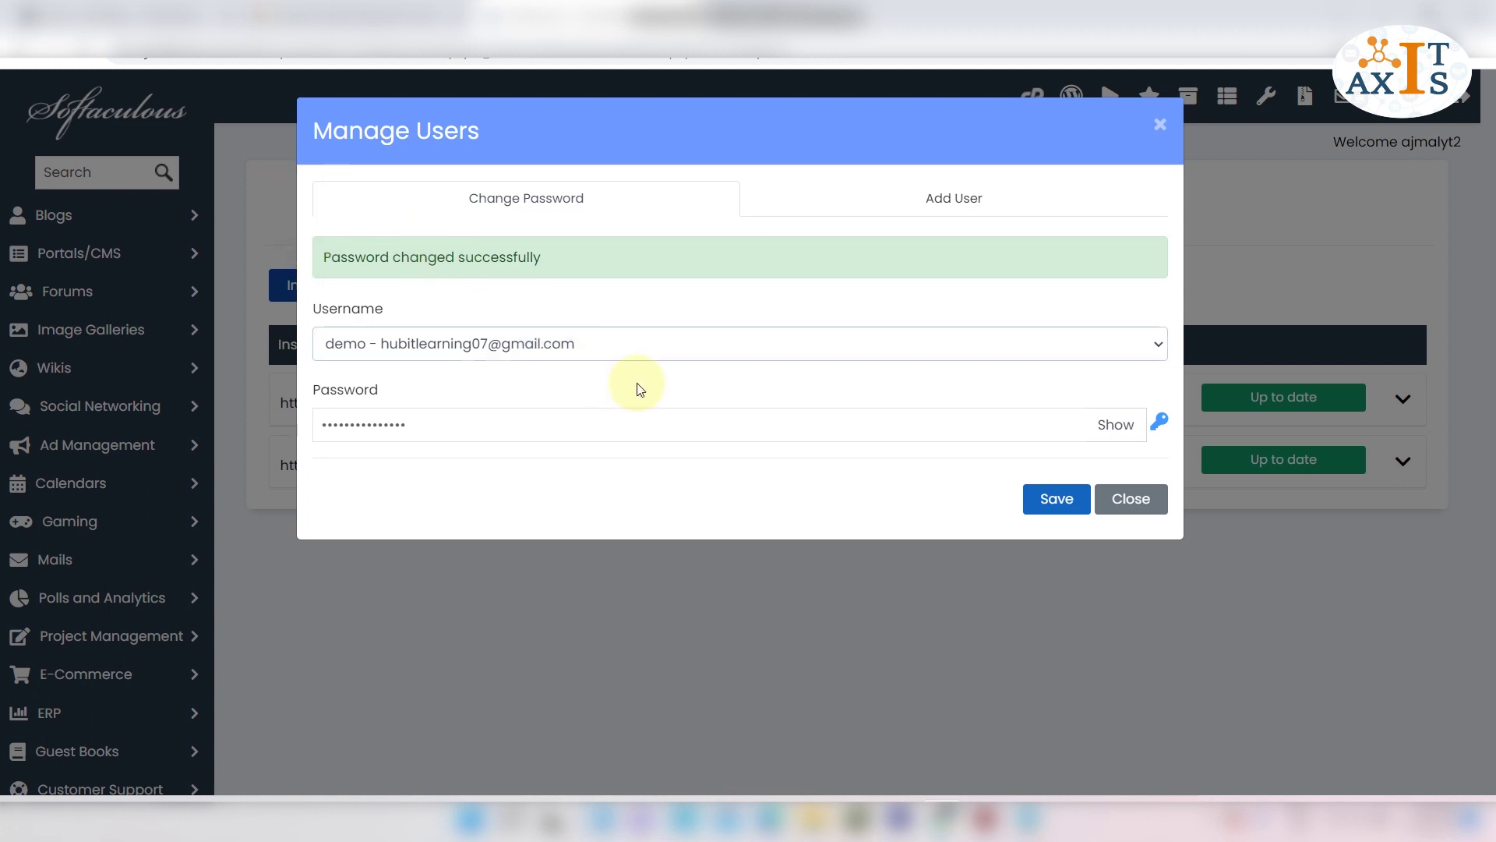
click(1159, 502)
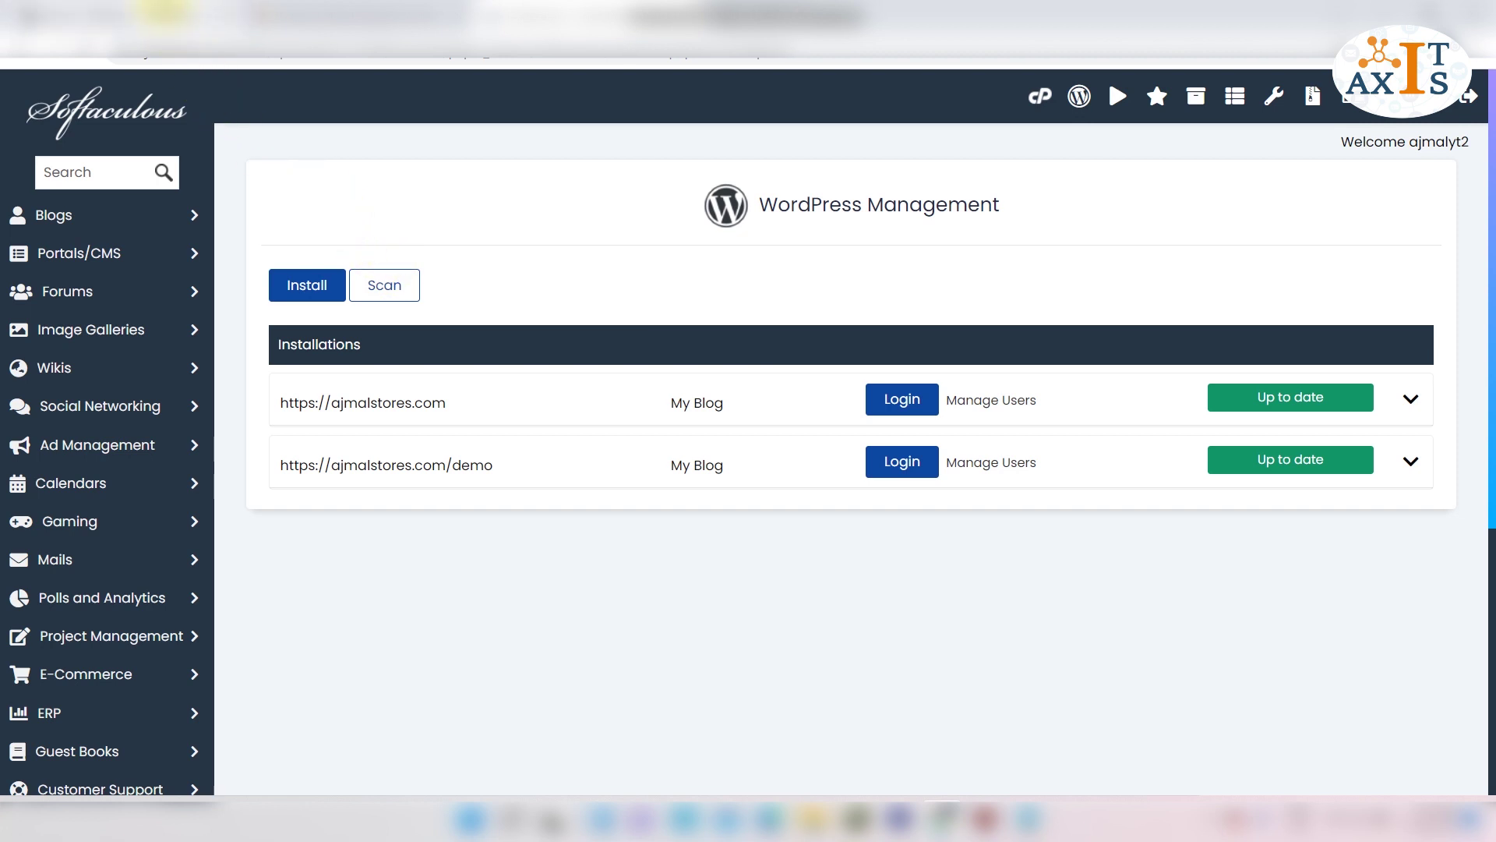
On the WordPress login tab, sign in with username demo and the Softaculous-set password.
click(179, 24)
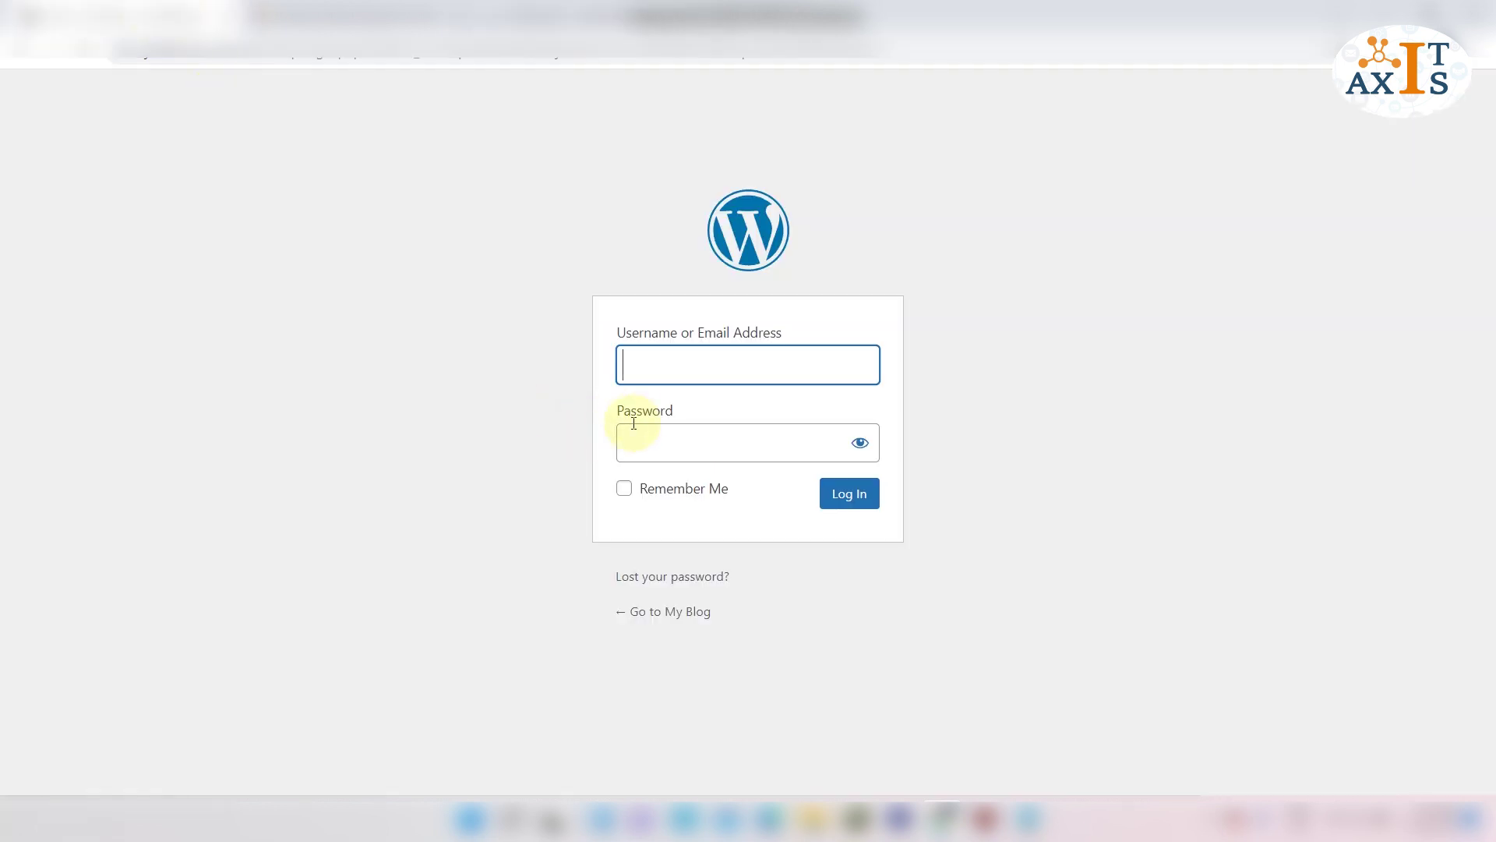
click(641, 372)
text(demo)
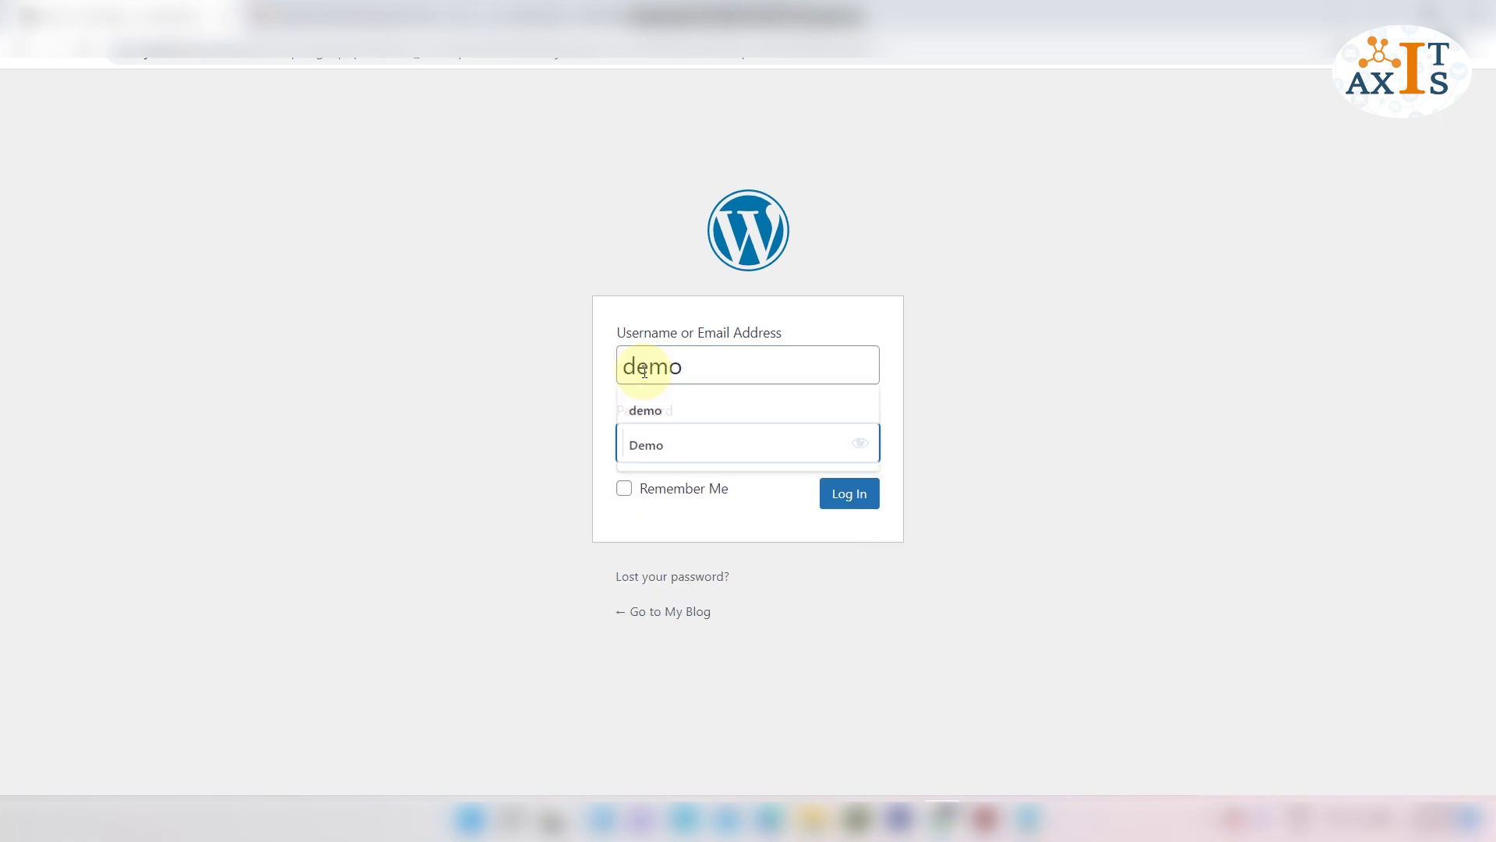
key(Tab)
text(***************)
click(852, 496)
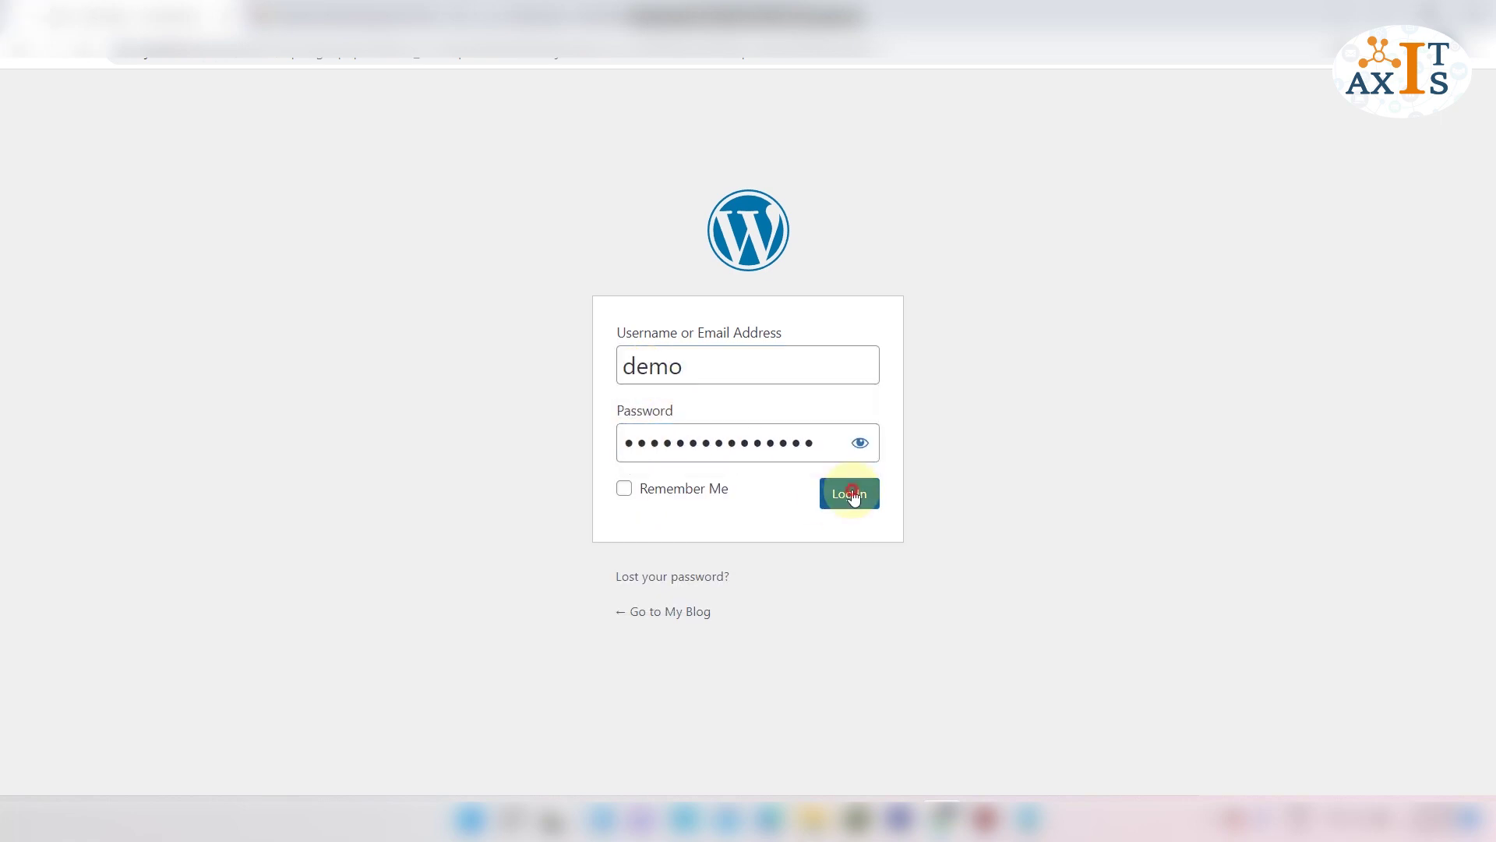